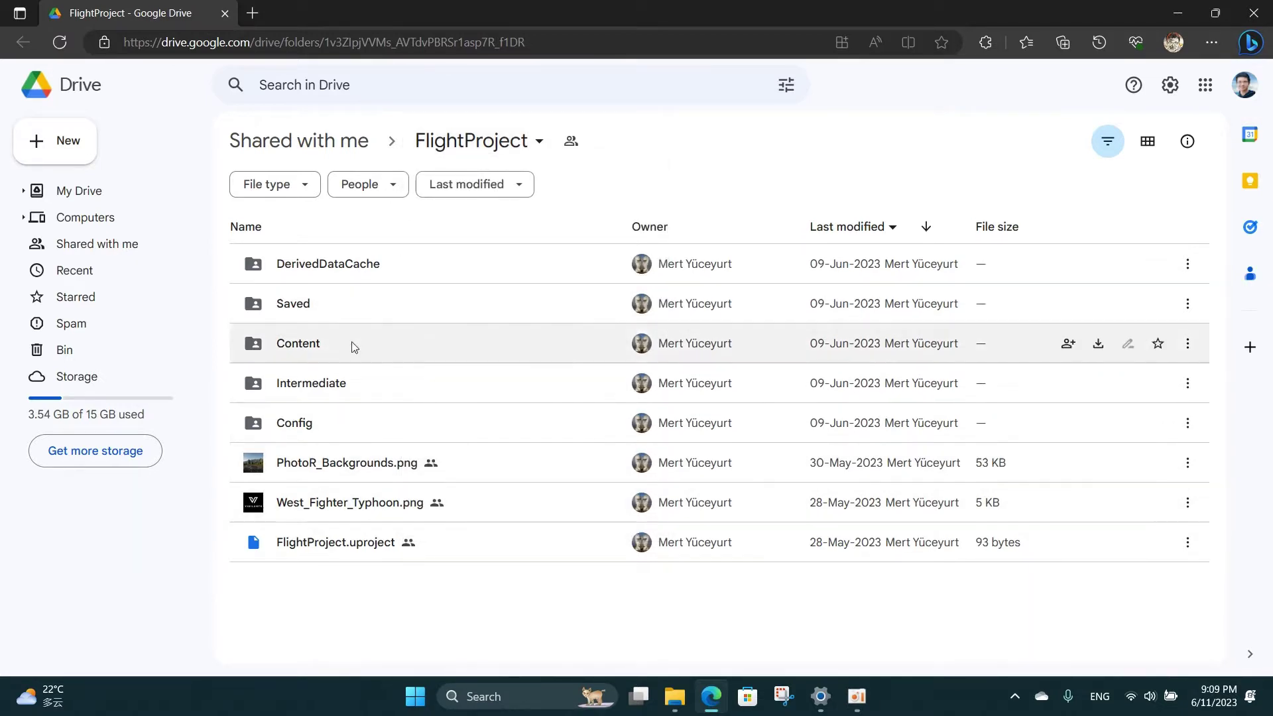
- Download the entire FlightProject Google Drive folder as zipped archives
click(538, 141)
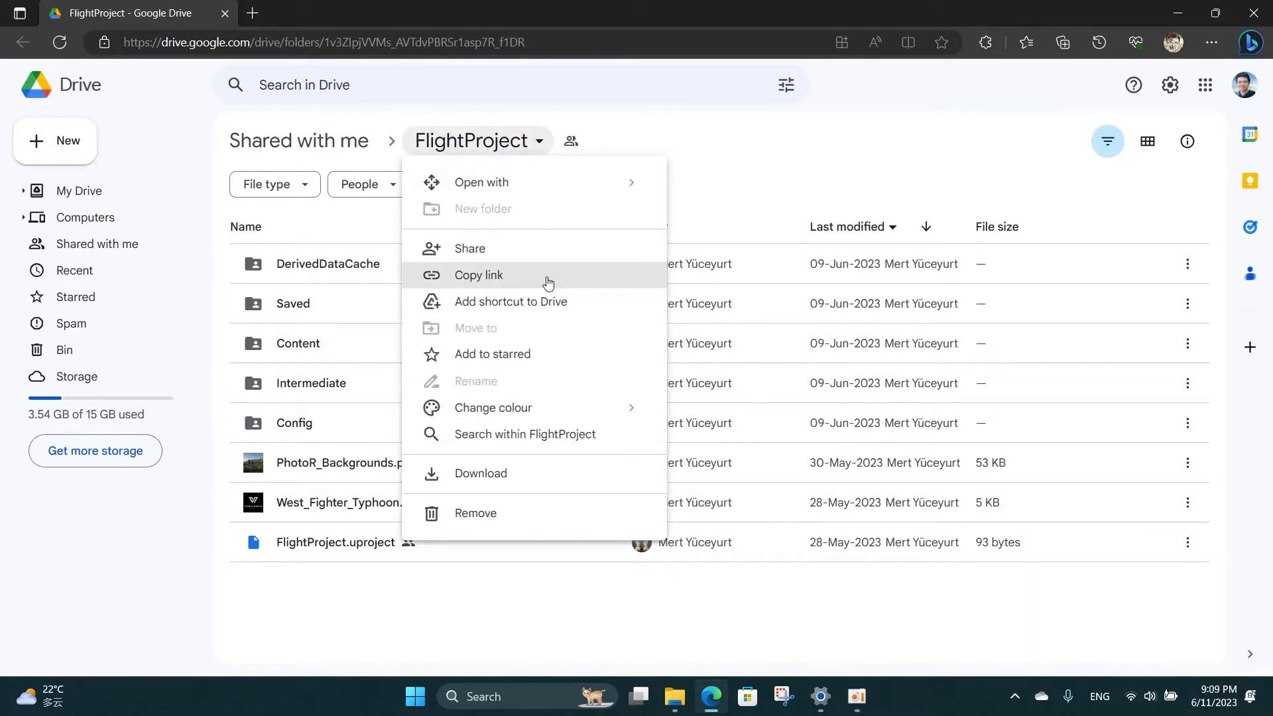
click(588, 474)
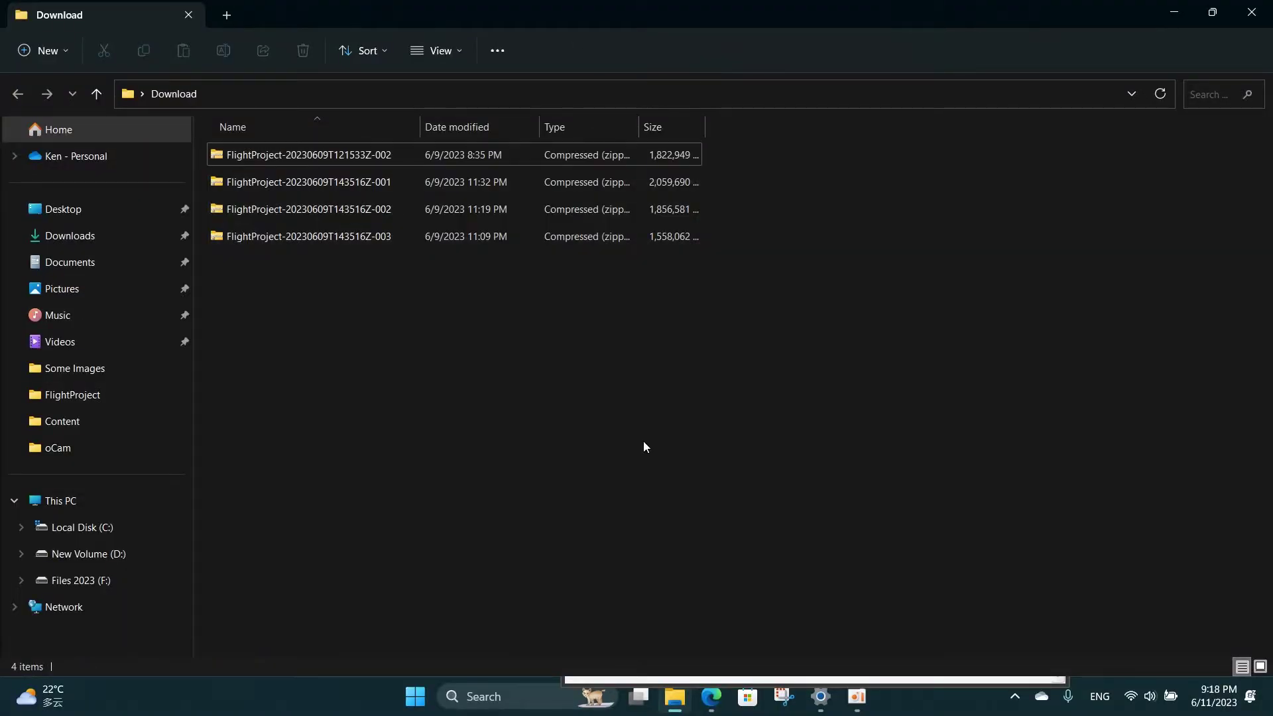
- Extract the downloaded FlightProject zip parts with Extract all
drag(416, 339, 576, 150)
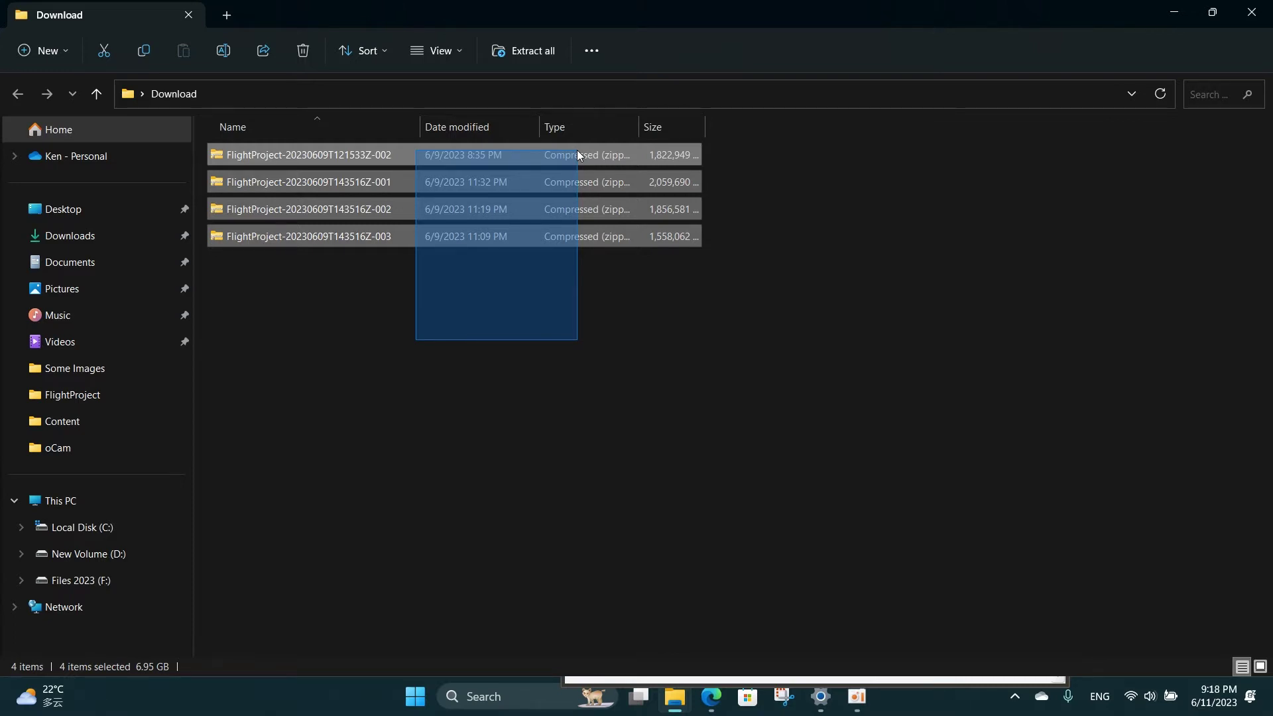
click(553, 366)
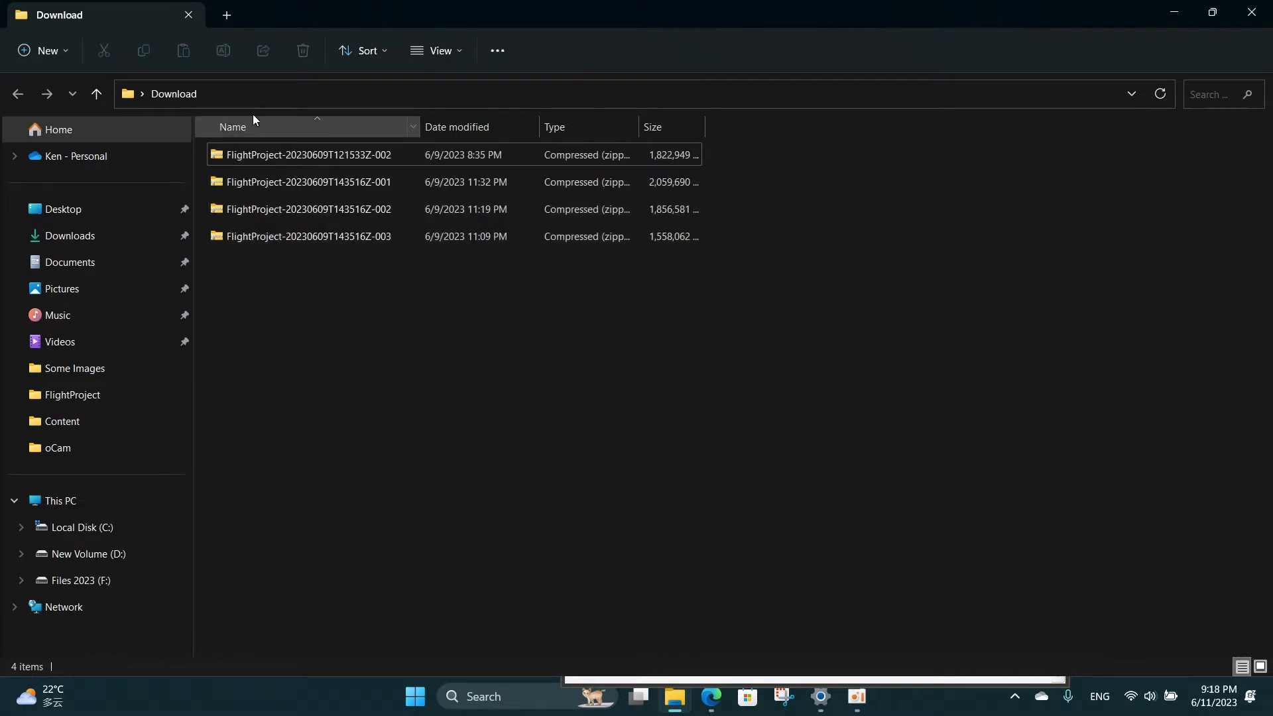
click(252, 157)
double_click(252, 160)
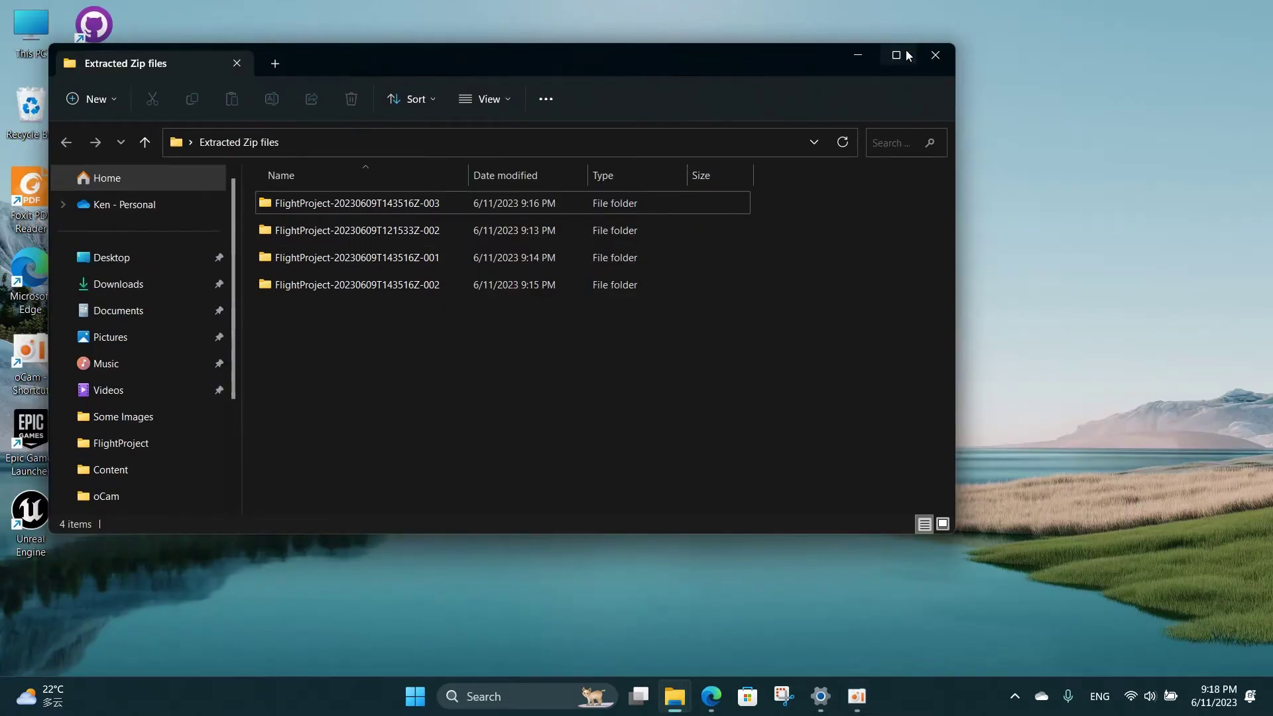
click(897, 55)
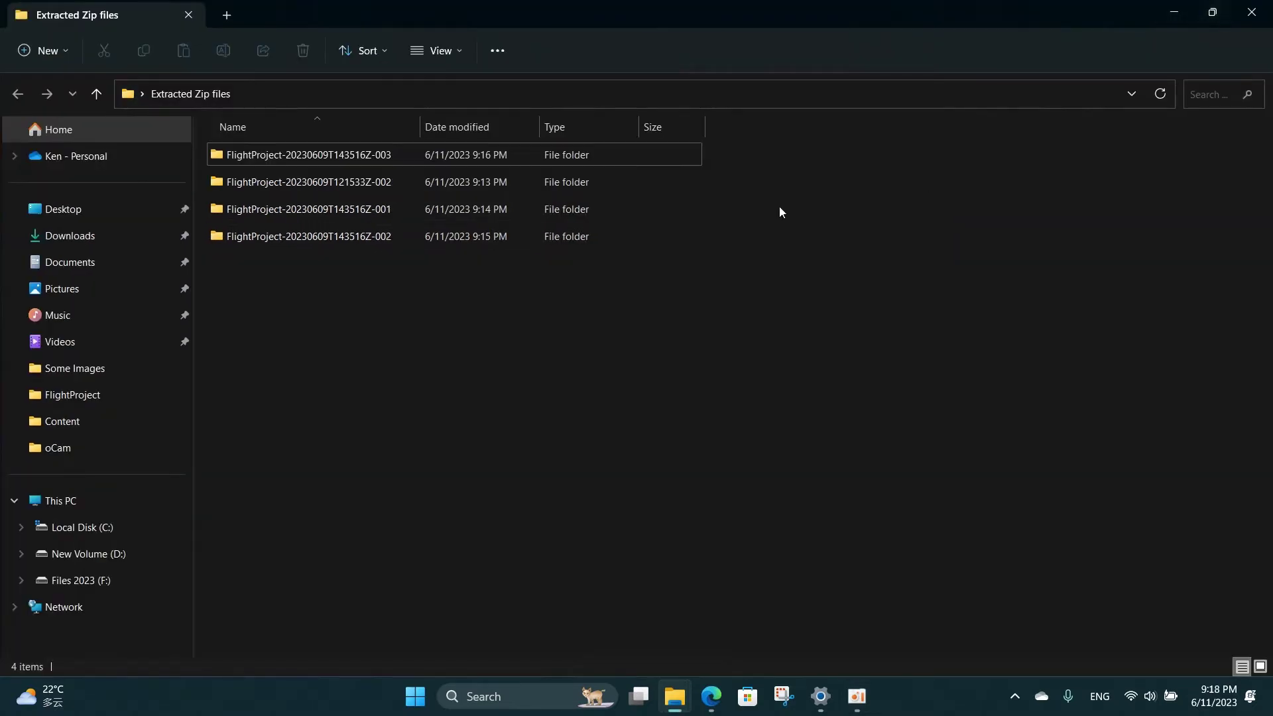
- Open FlightProject.uproject from part 001's FlightProject folder in Unreal Editor
double_click(328, 155)
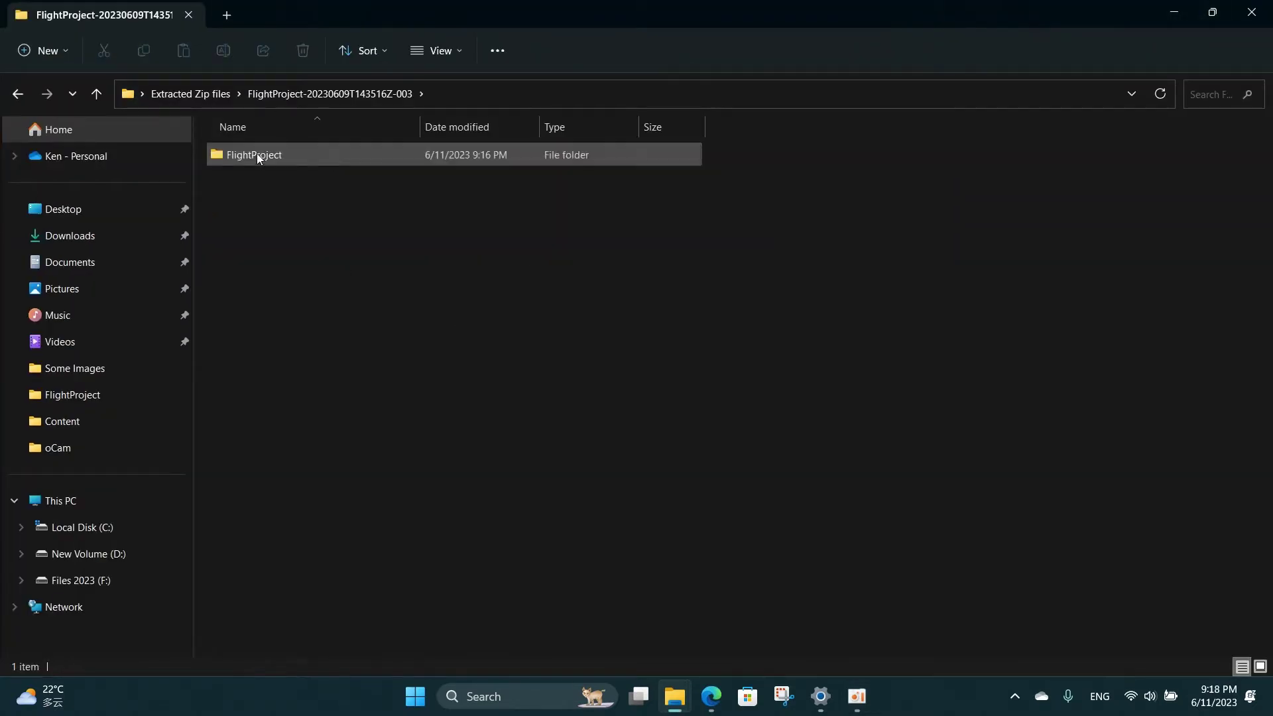
click(190, 93)
double_click(374, 157)
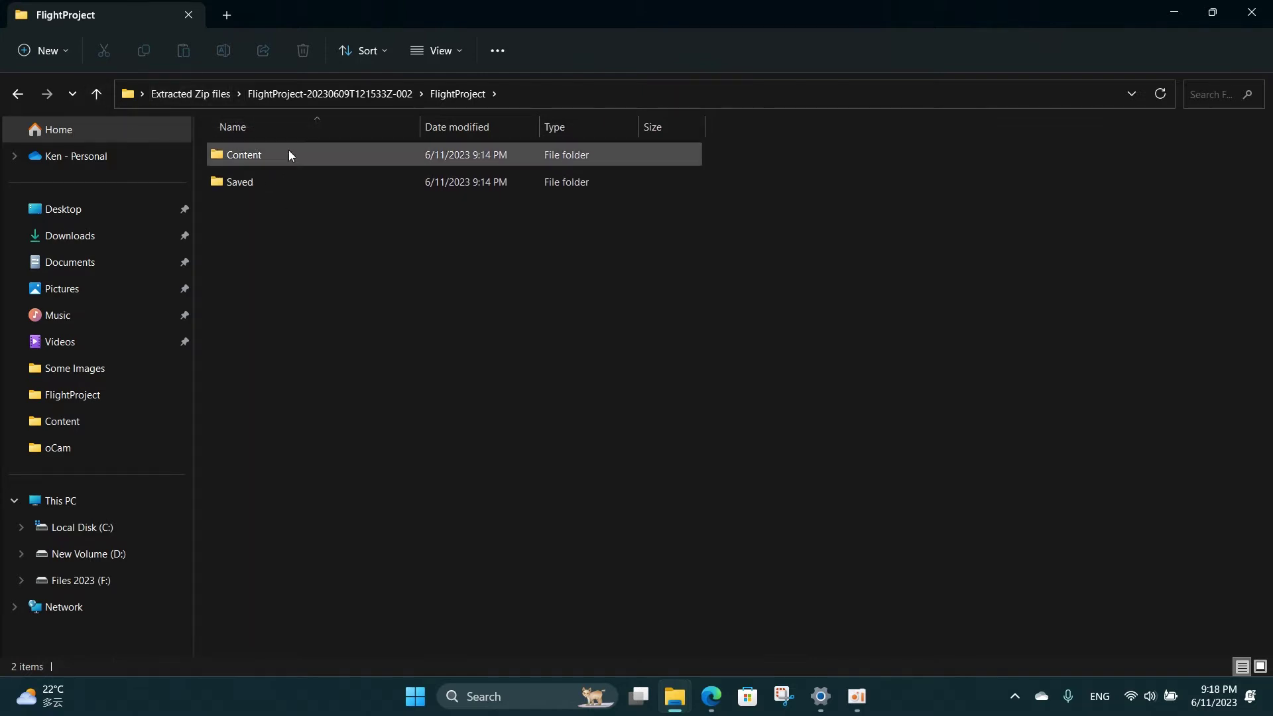
click(190, 94)
double_click(329, 155)
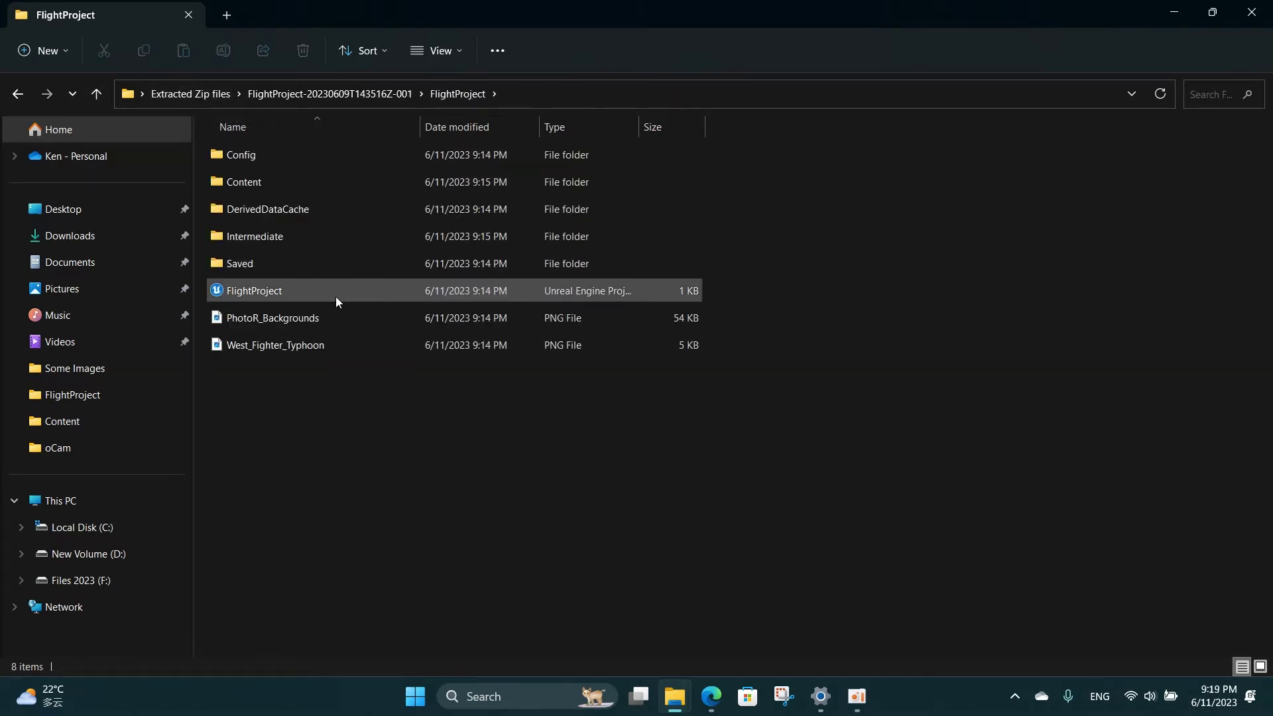
double_click(339, 293)
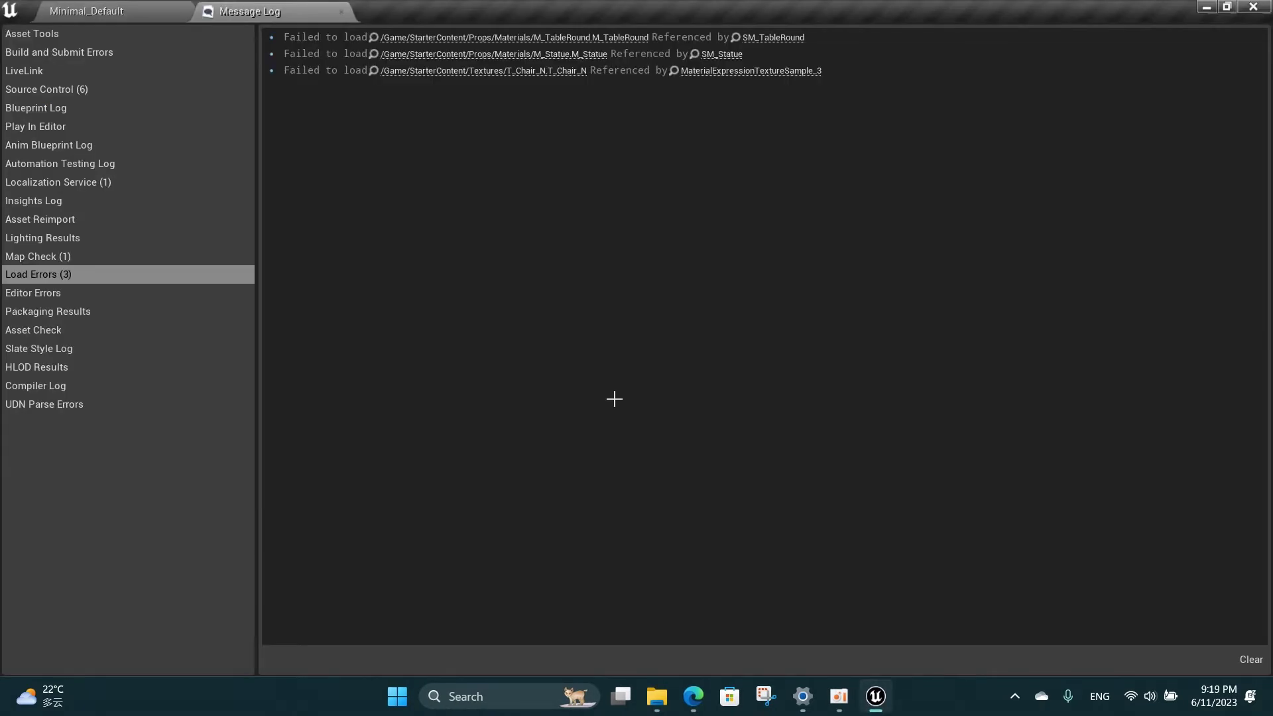
- Load the OpenWorld level from Content/Jet/Levels in the Content Browser
click(100, 10)
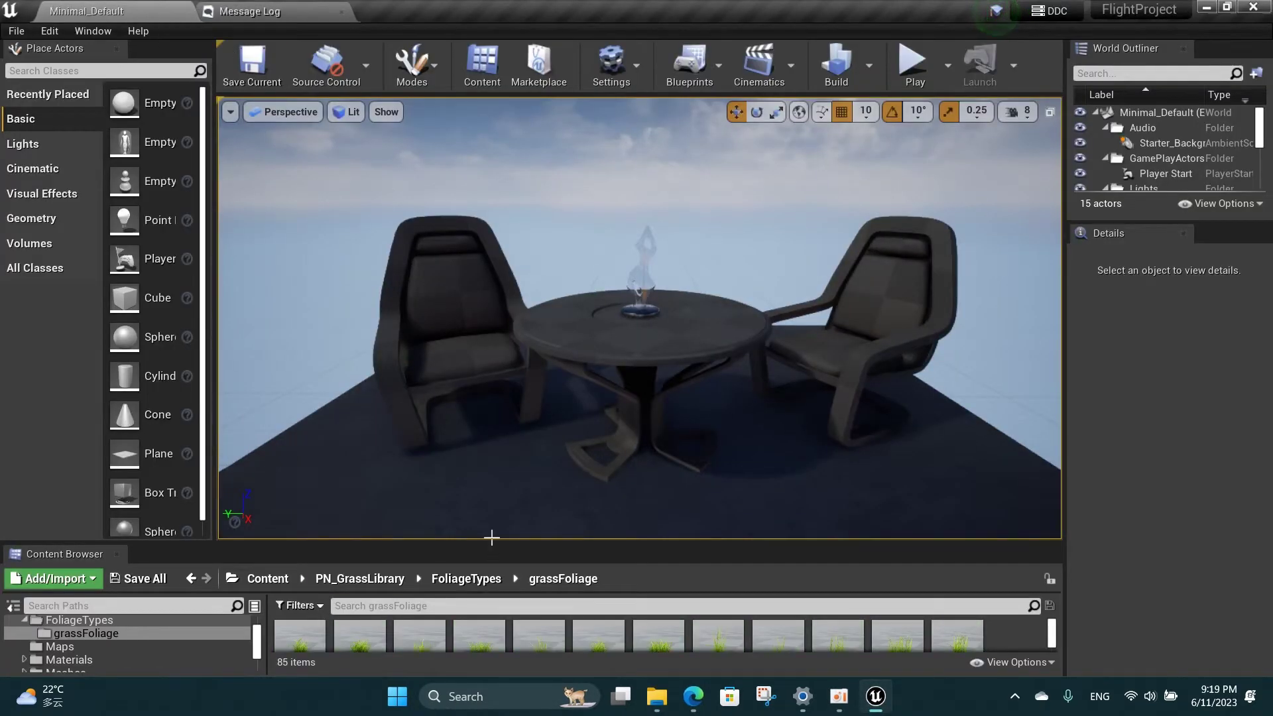
drag(494, 543, 494, 428)
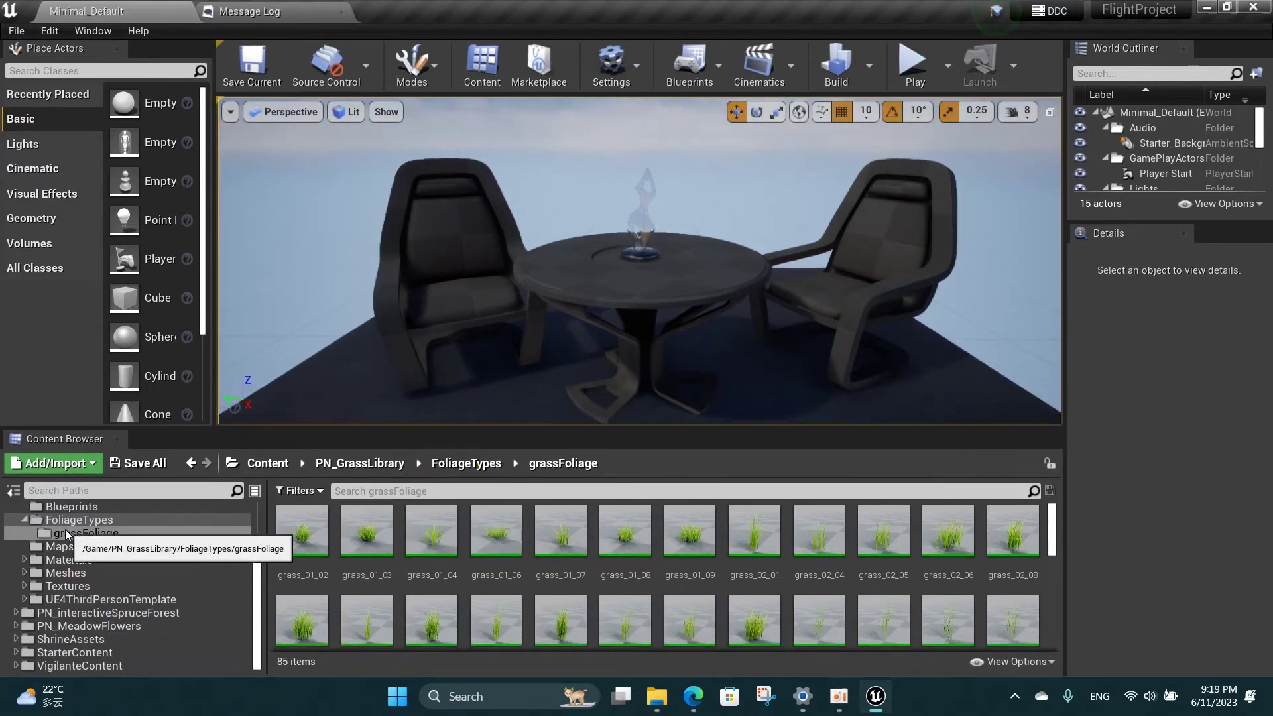
scroll(76, 526, up, 3)
click(45, 524)
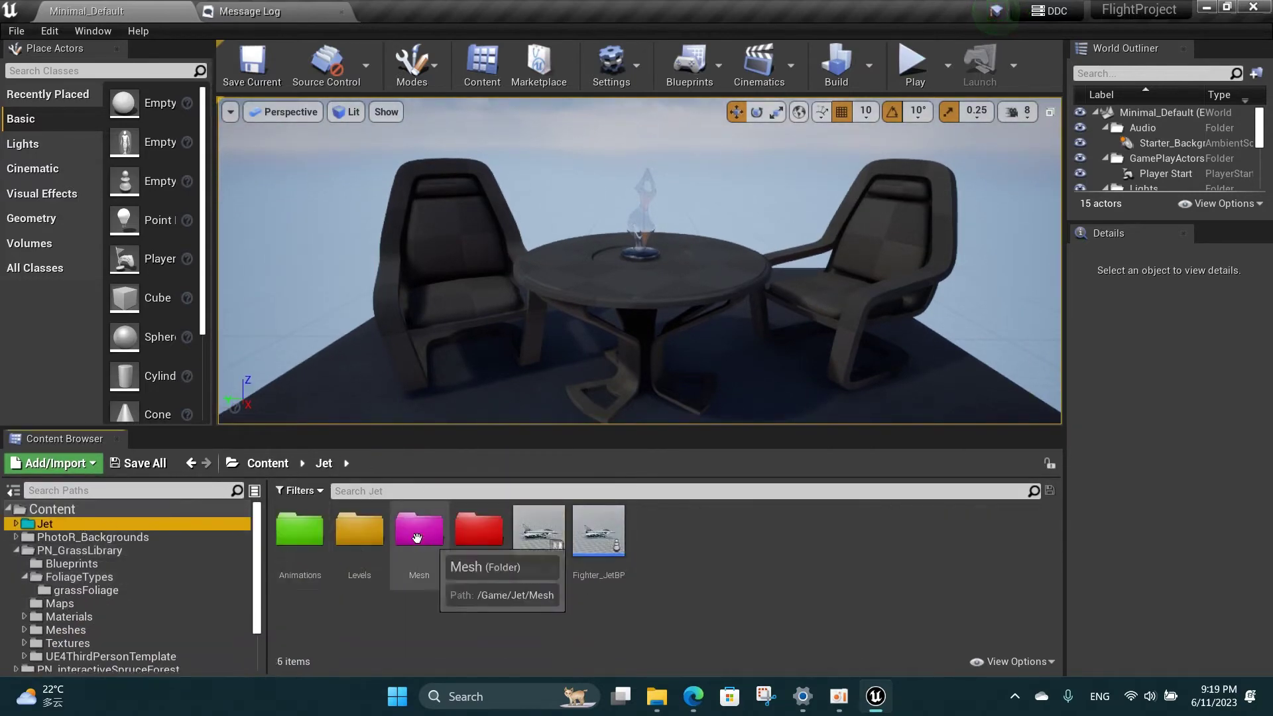
double_click(364, 526)
double_click(478, 535)
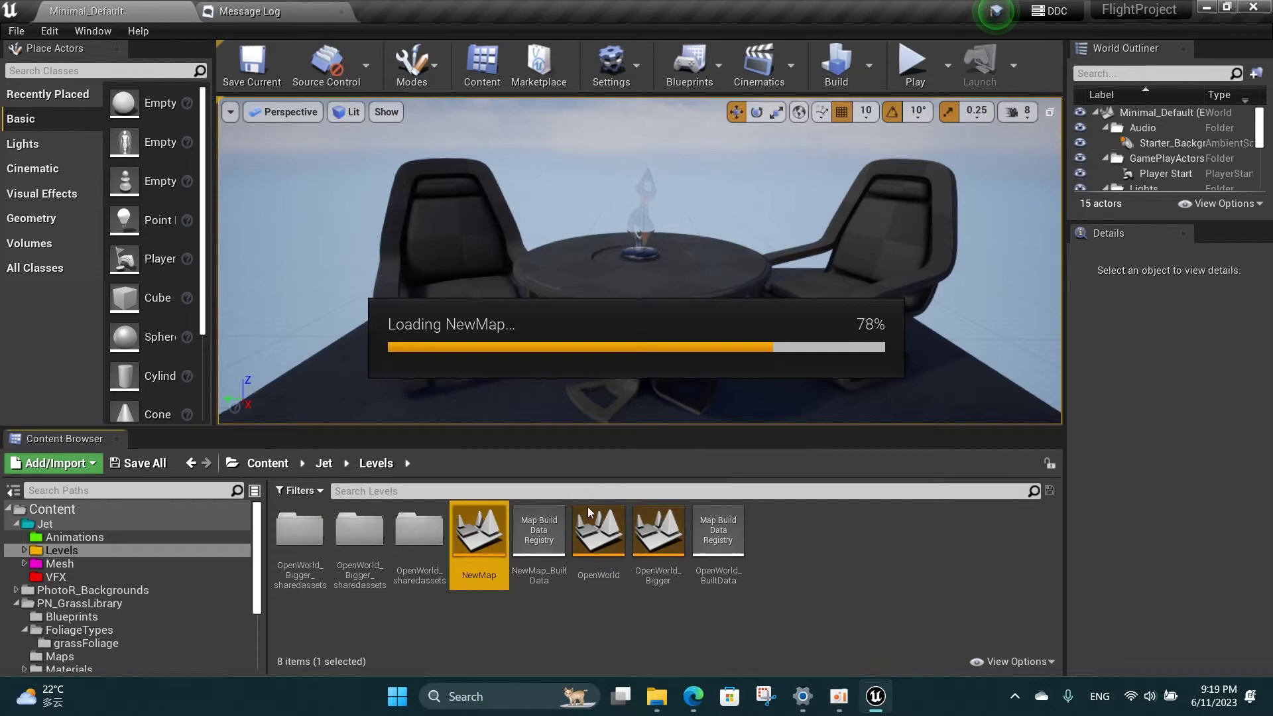
double_click(598, 533)
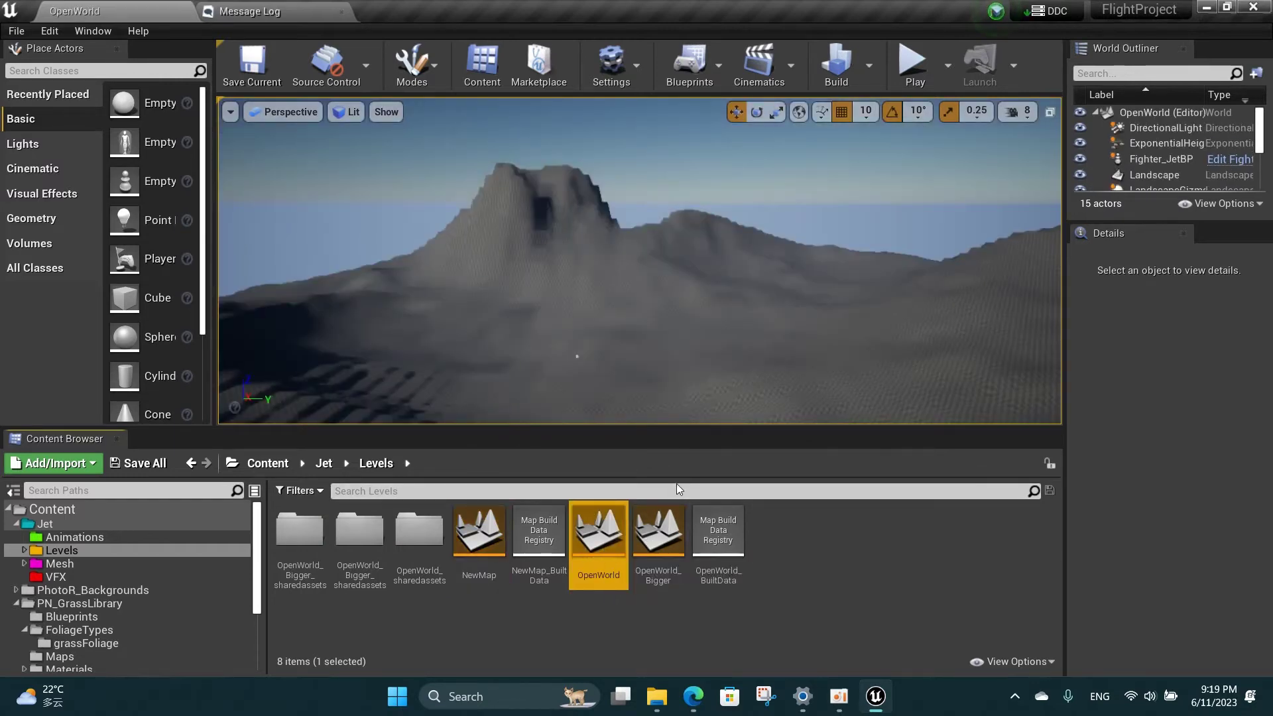
- Fly the camera down over the grey terrain, then return to File Explorer
right_click(636, 259)
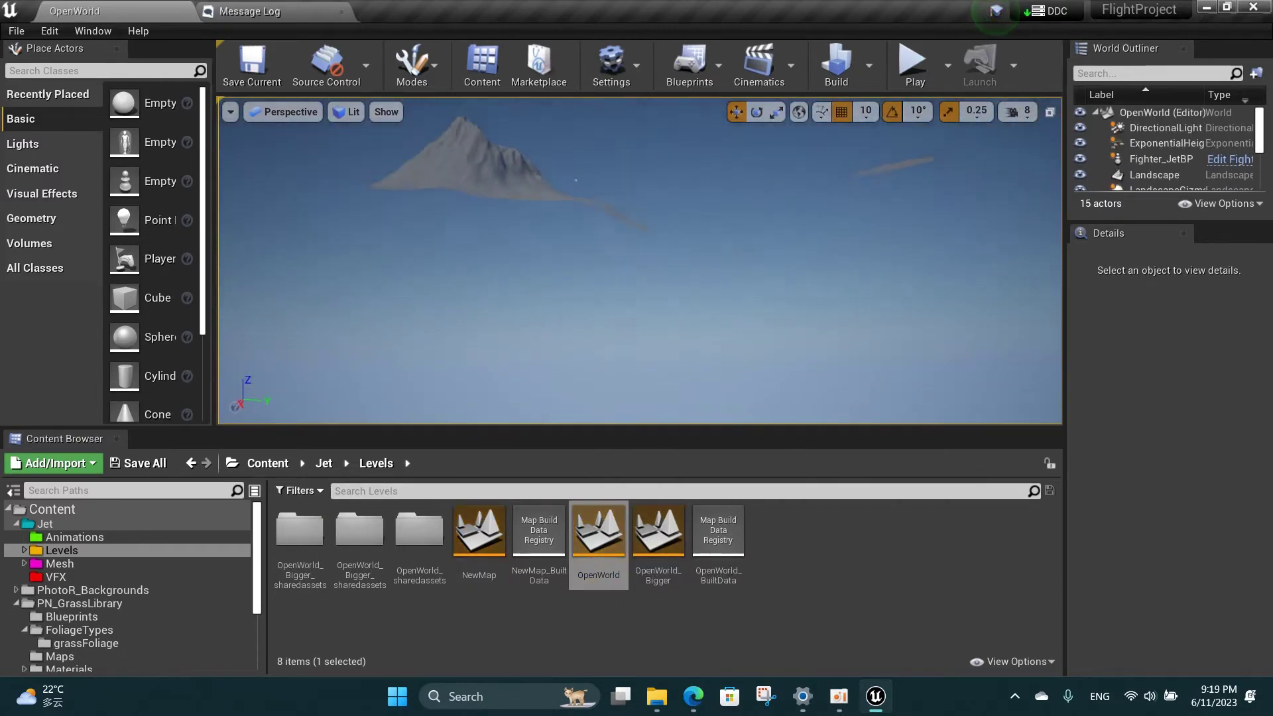
drag(637, 259, 637, 259)
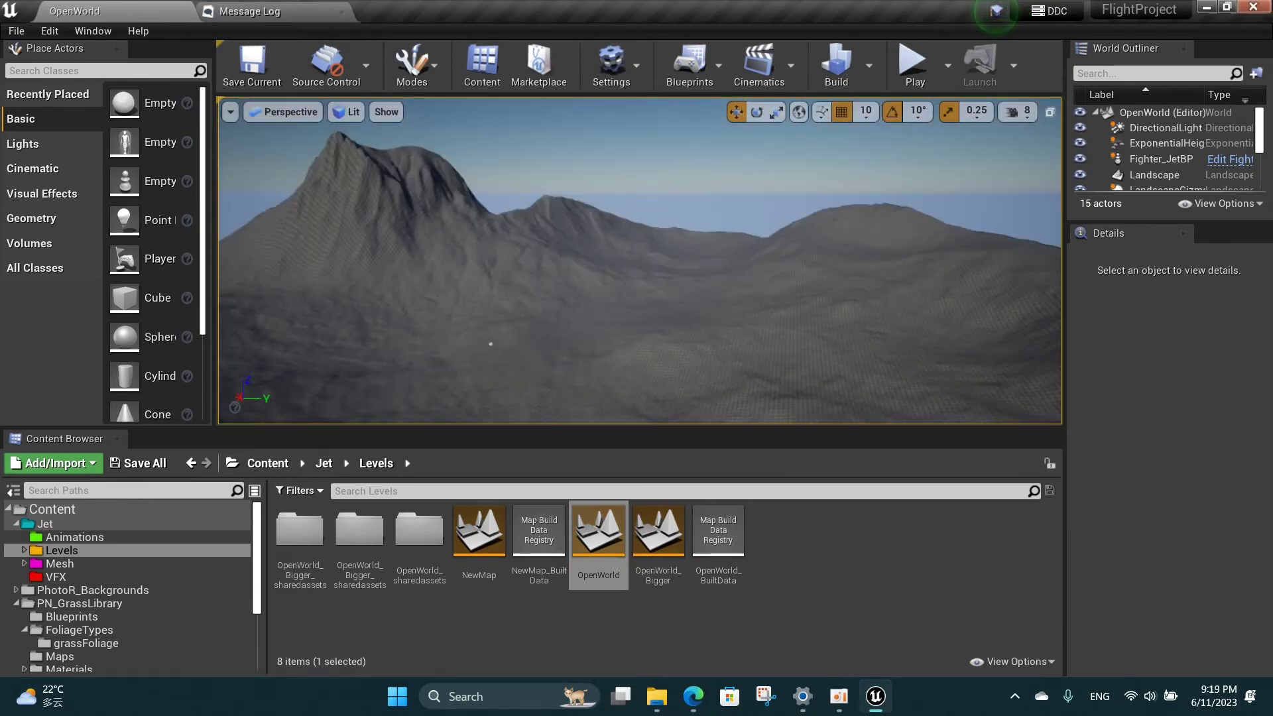
key(alt+Tab)
- Create a new folder named FlightProject in Extracted Zip files
click(17, 93)
click(95, 93)
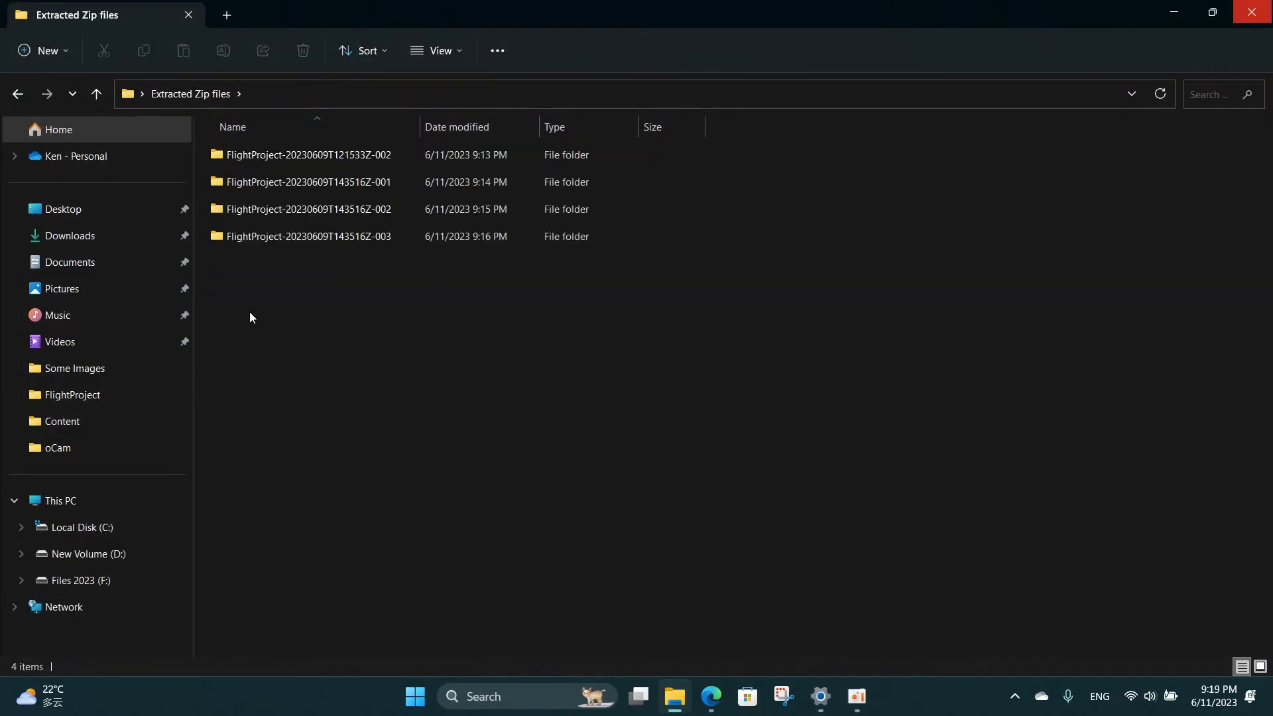
right_click(252, 300)
click(557, 435)
text(FlightProject)
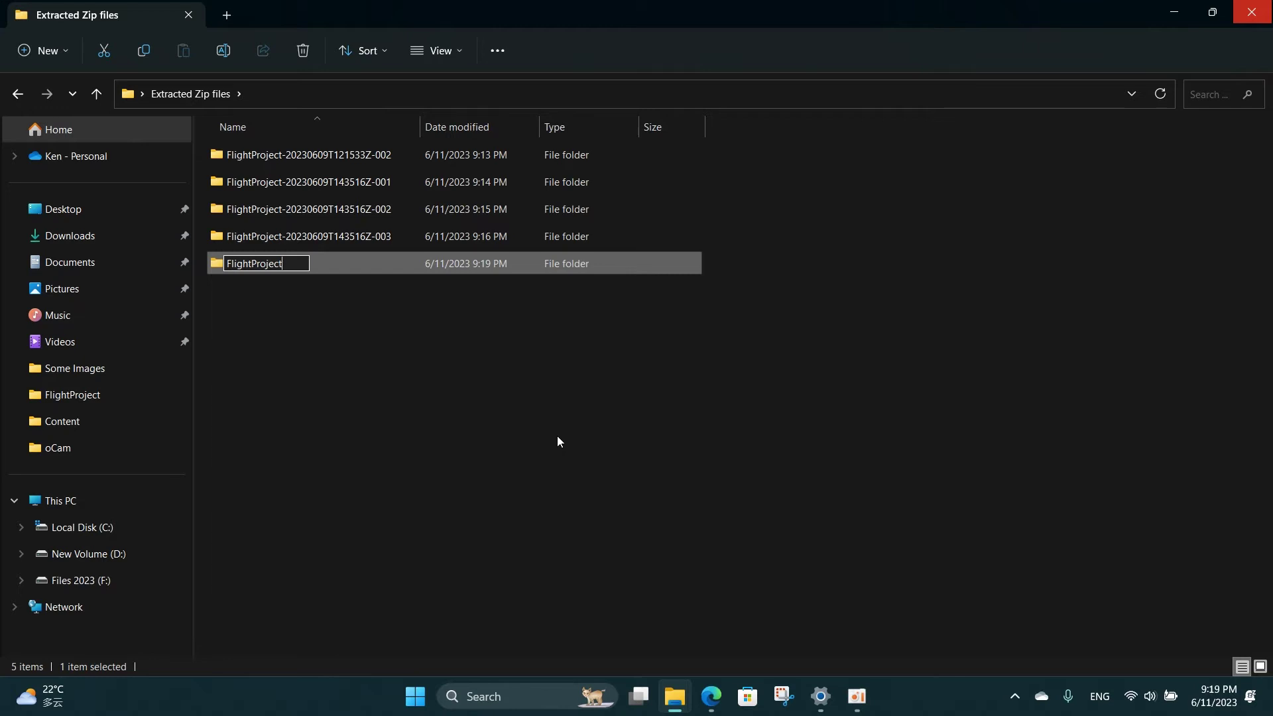
key(Return)
- Move the first extracted part's FlightProject folder into Extracted Zip files
double_click(309, 154)
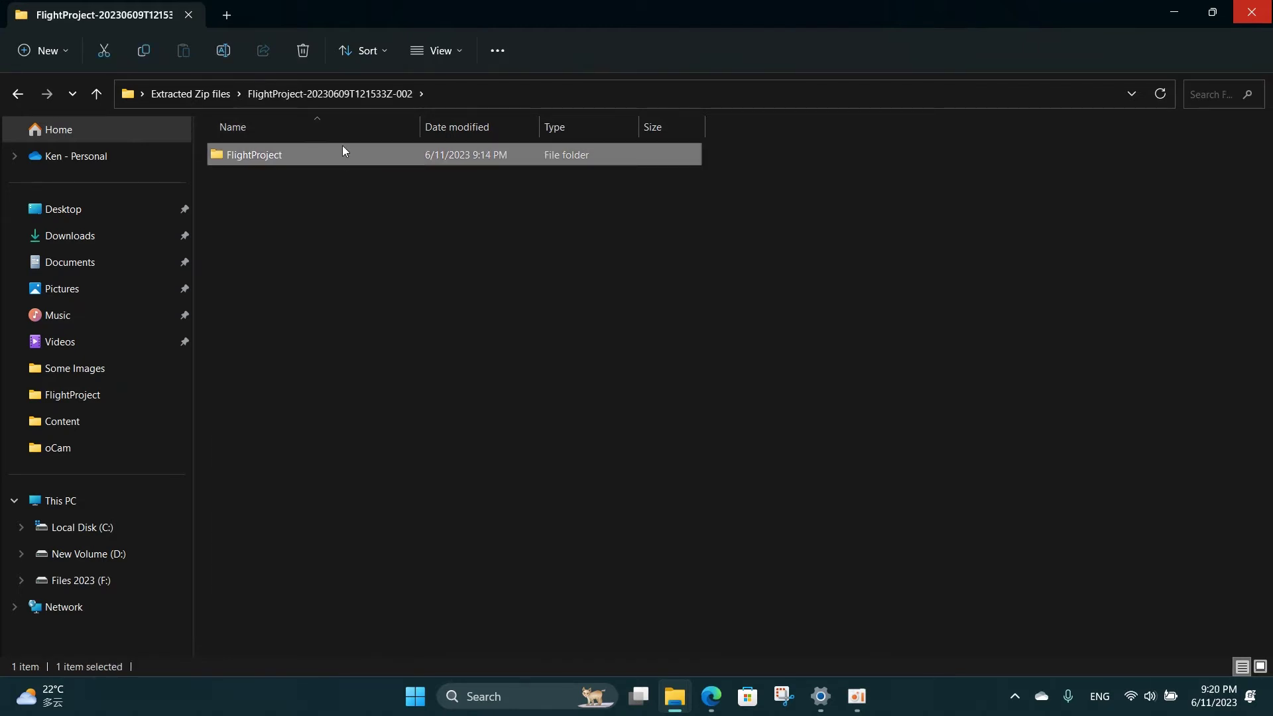
key(ctrl+x)
click(99, 95)
double_click(253, 155)
click(96, 93)
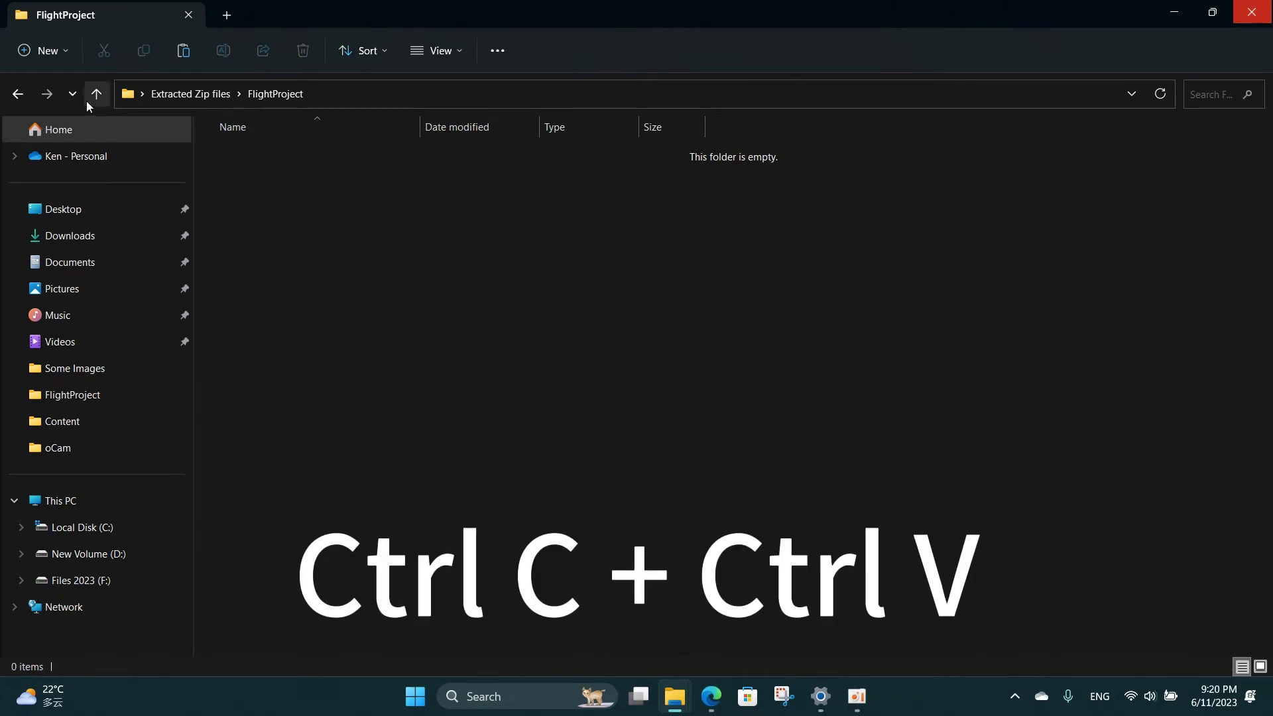
key(ctrl+v)
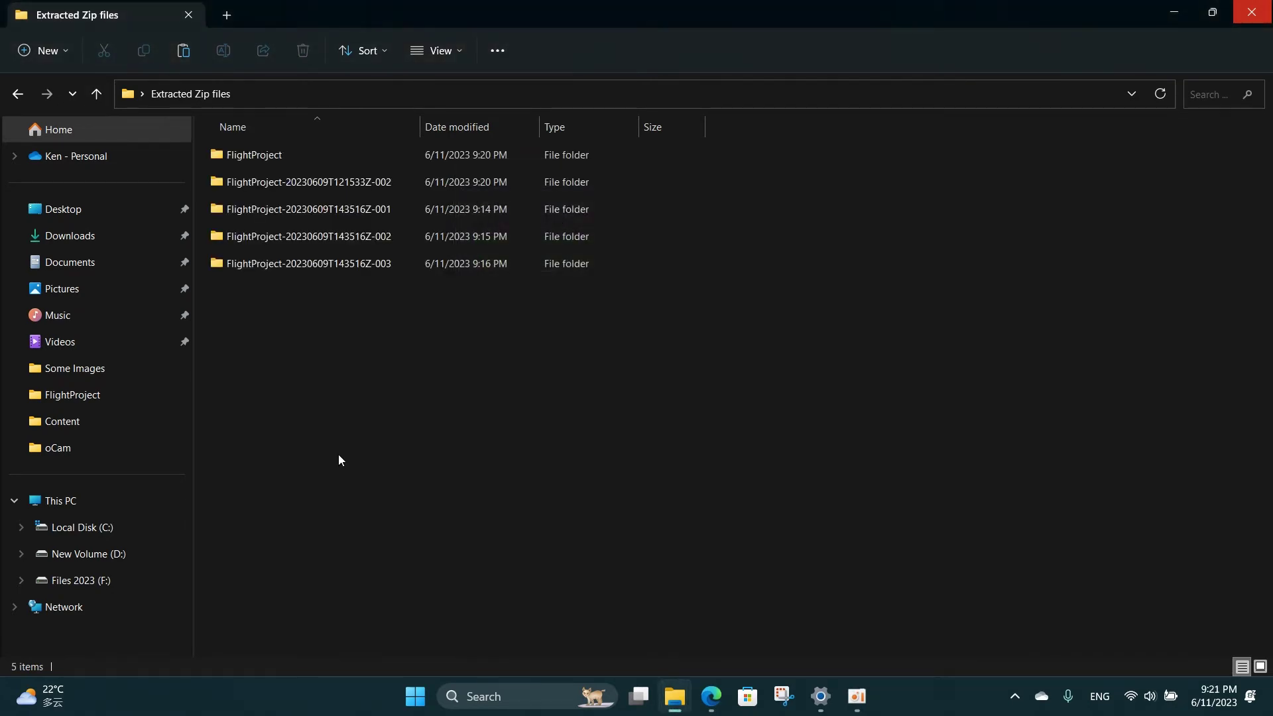
- Merge part 001's FlightProject folder into it, replacing duplicate files
click(310, 150)
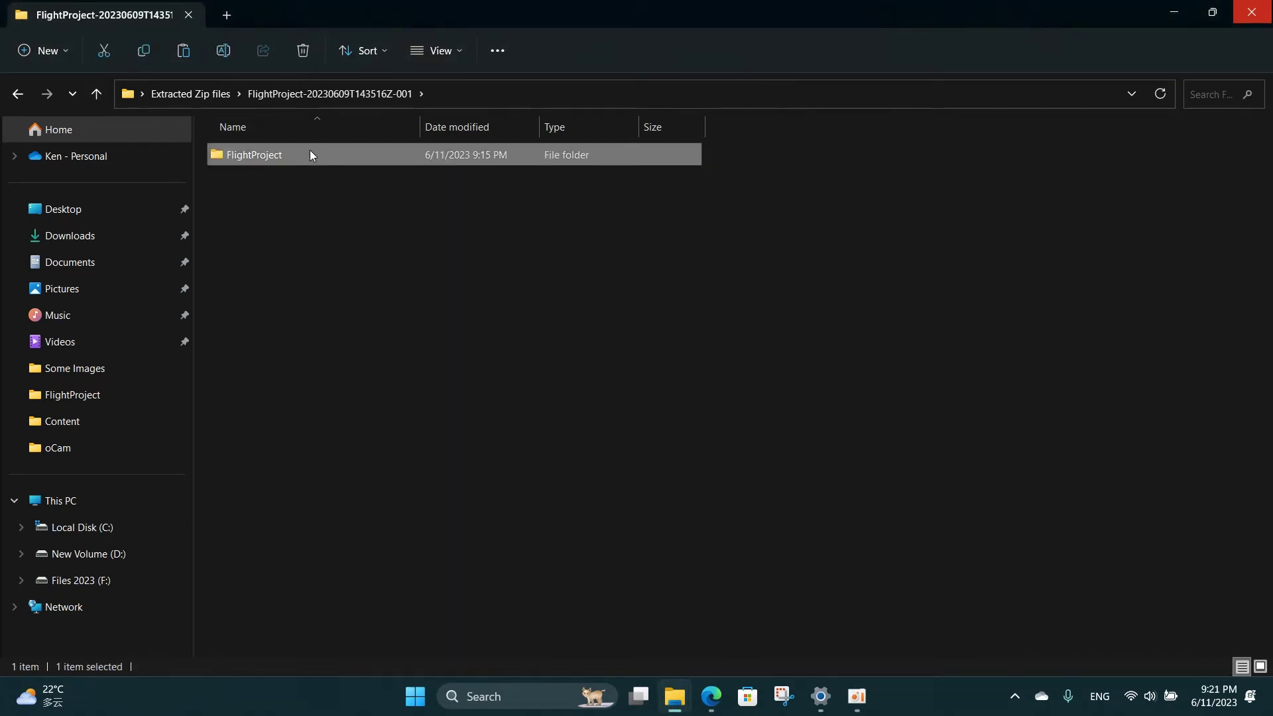
key(ctrl+c)
key(ctrl+v)
click(95, 93)
key(ctrl+v)
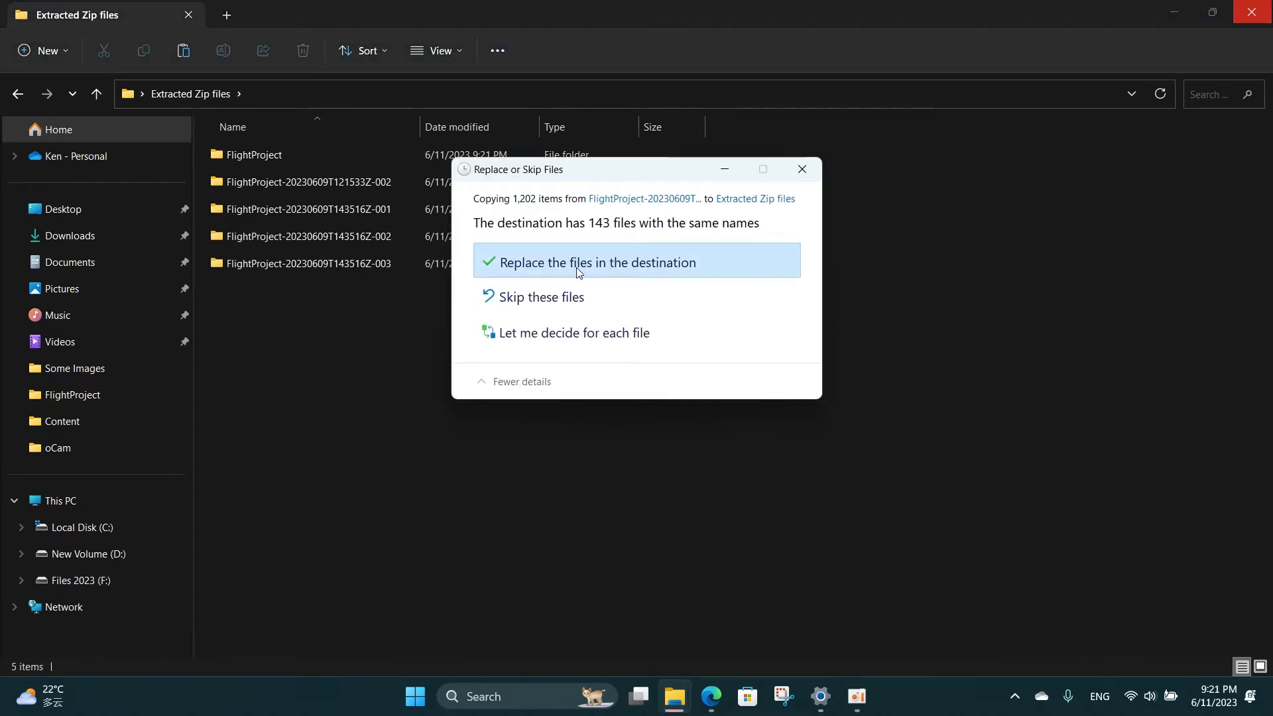
click(580, 262)
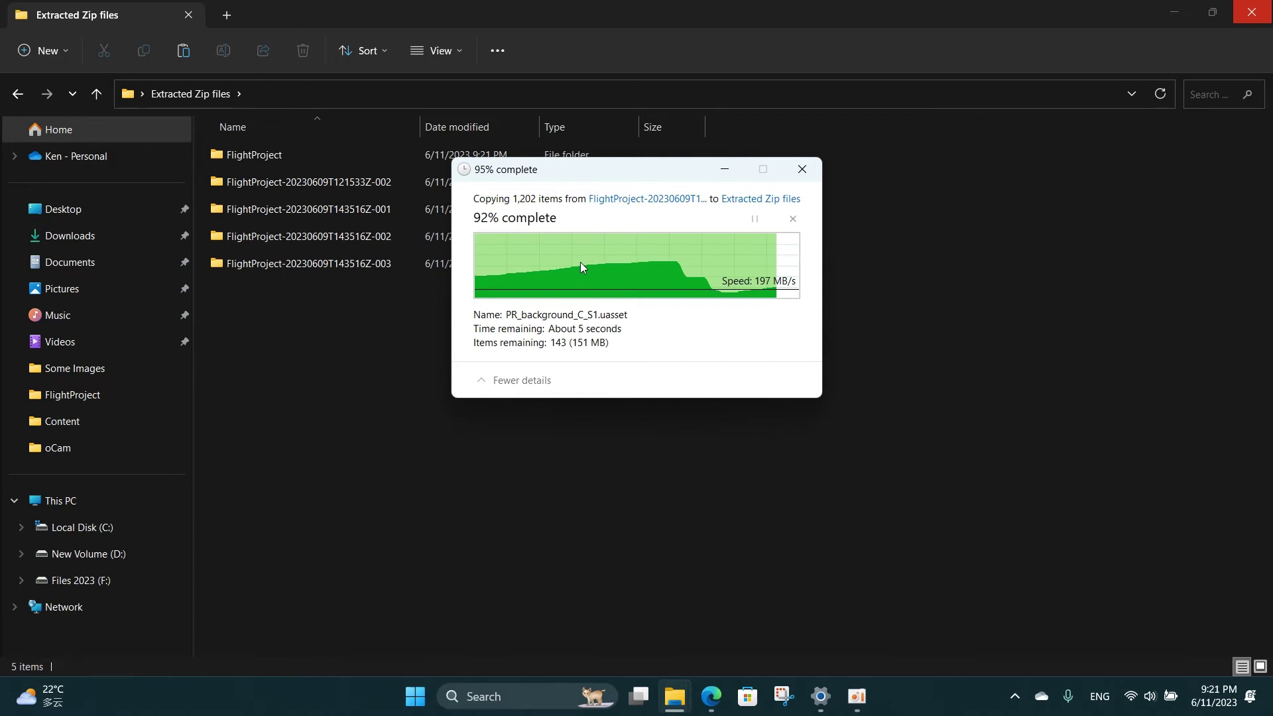
- Merge part 002's FlightProject folder, replacing the duplicate files
double_click(308, 236)
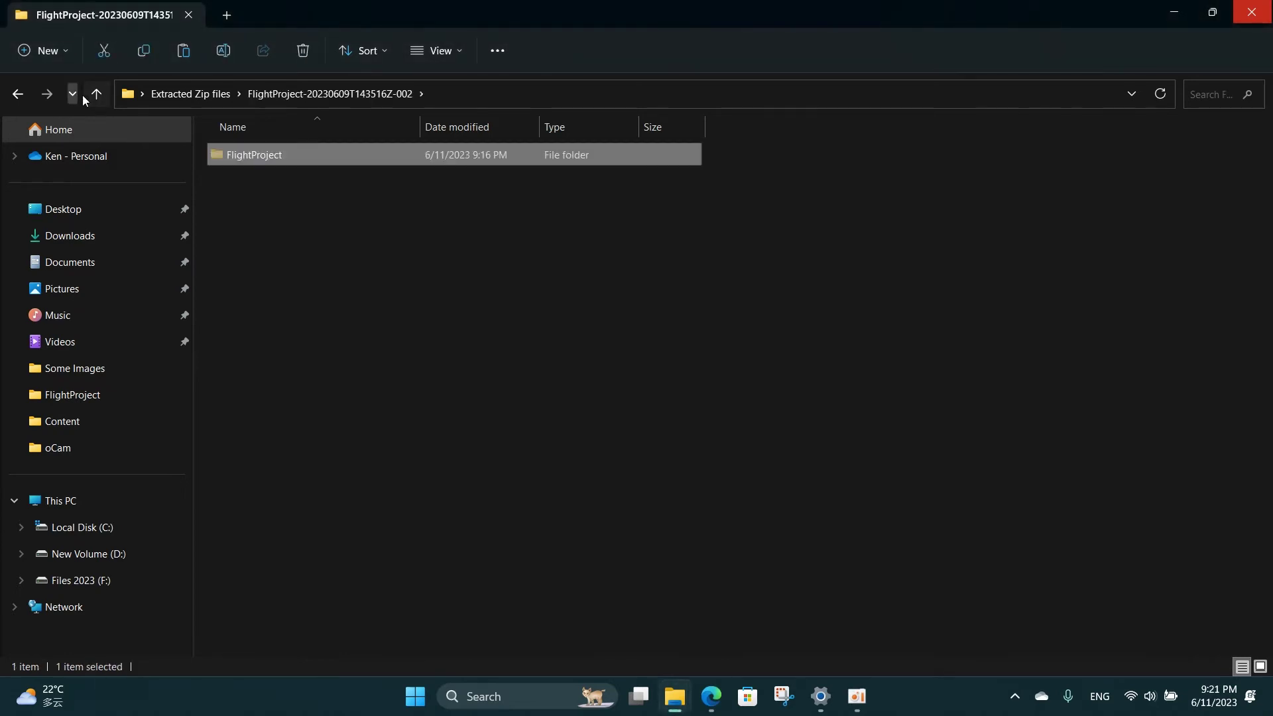
key(ctrl+c)
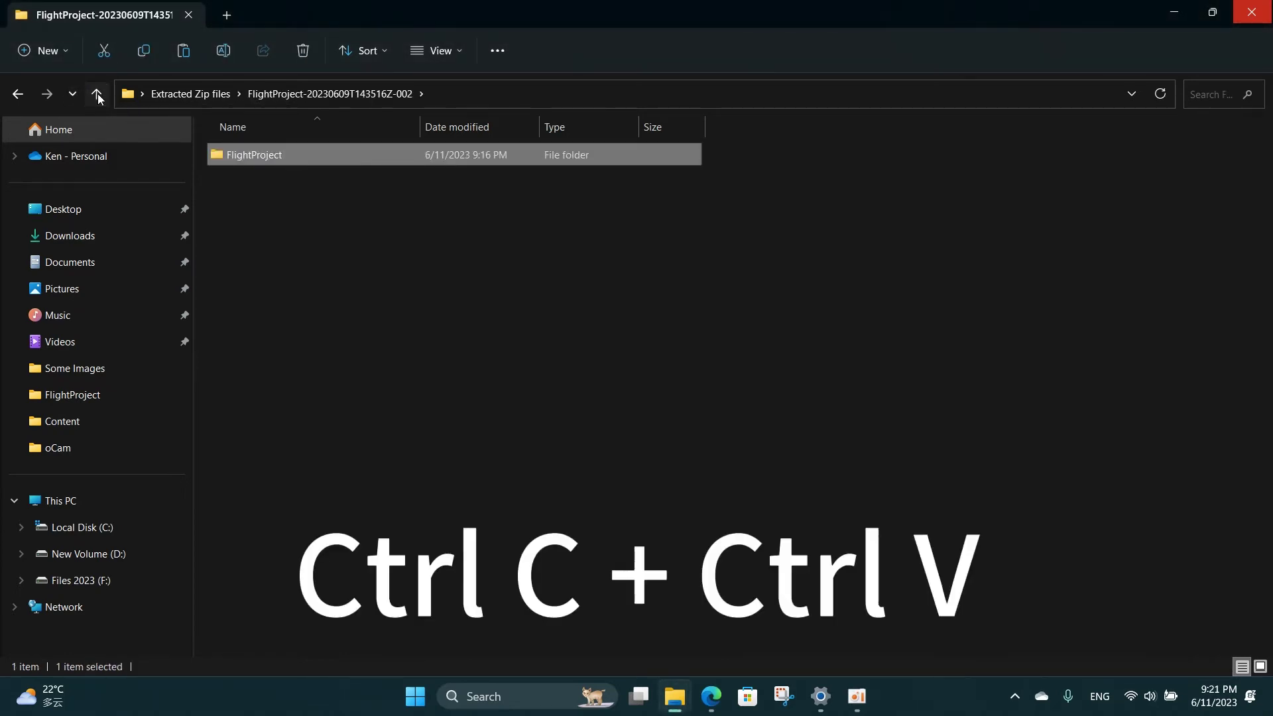
click(97, 94)
click(337, 428)
key(ctrl+v)
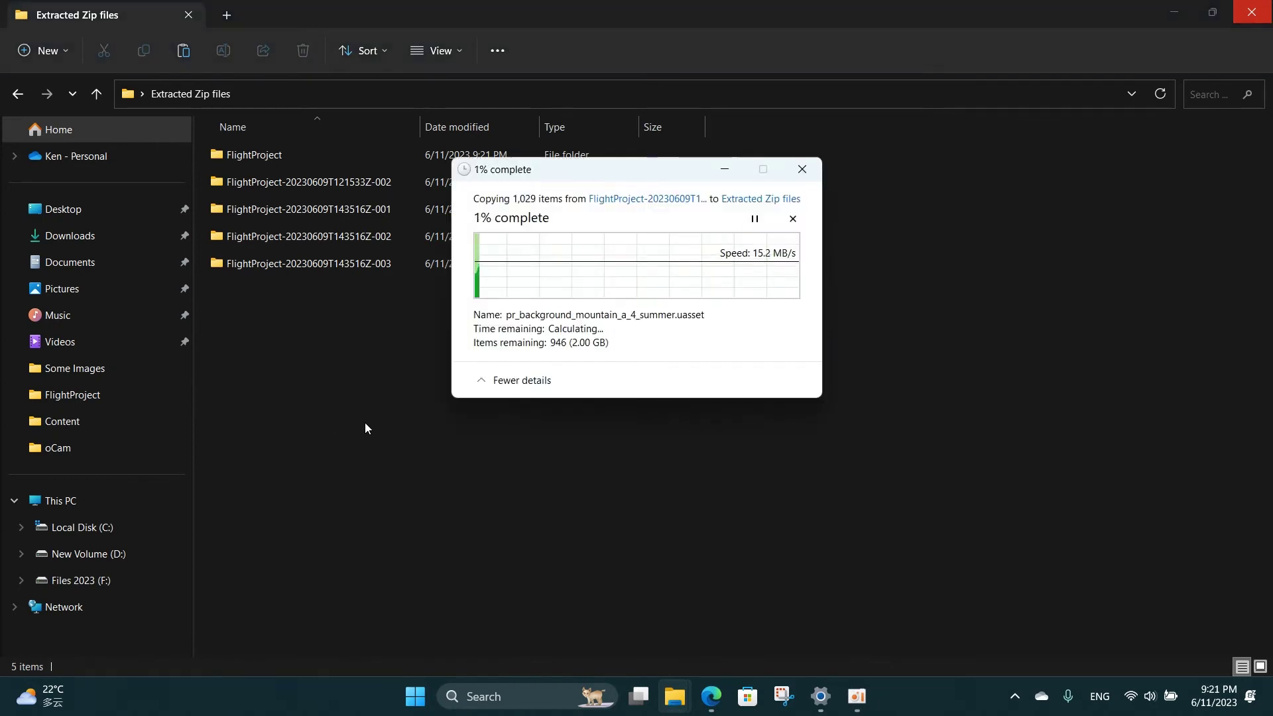
click(522, 294)
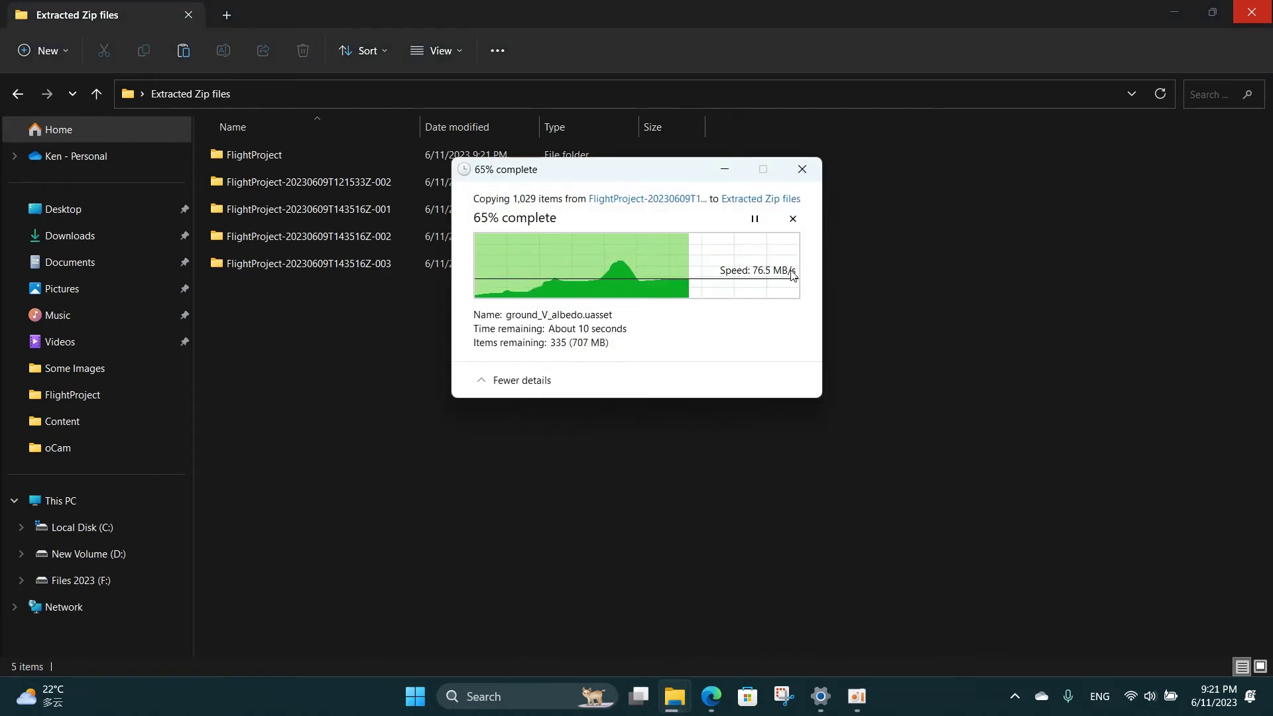
- Merge part 003's FlightProject folder, replacing the duplicate files
double_click(361, 264)
click(336, 157)
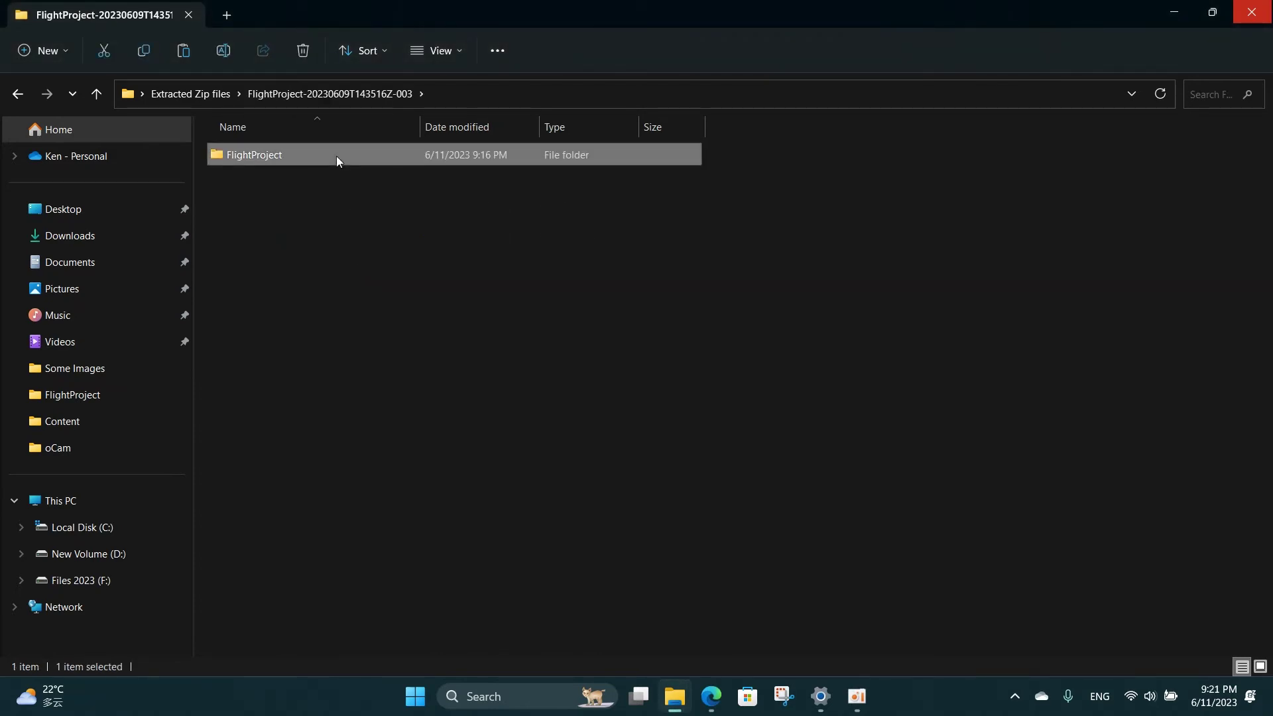
key(ctrl+c)
click(96, 94)
key(ctrl+v)
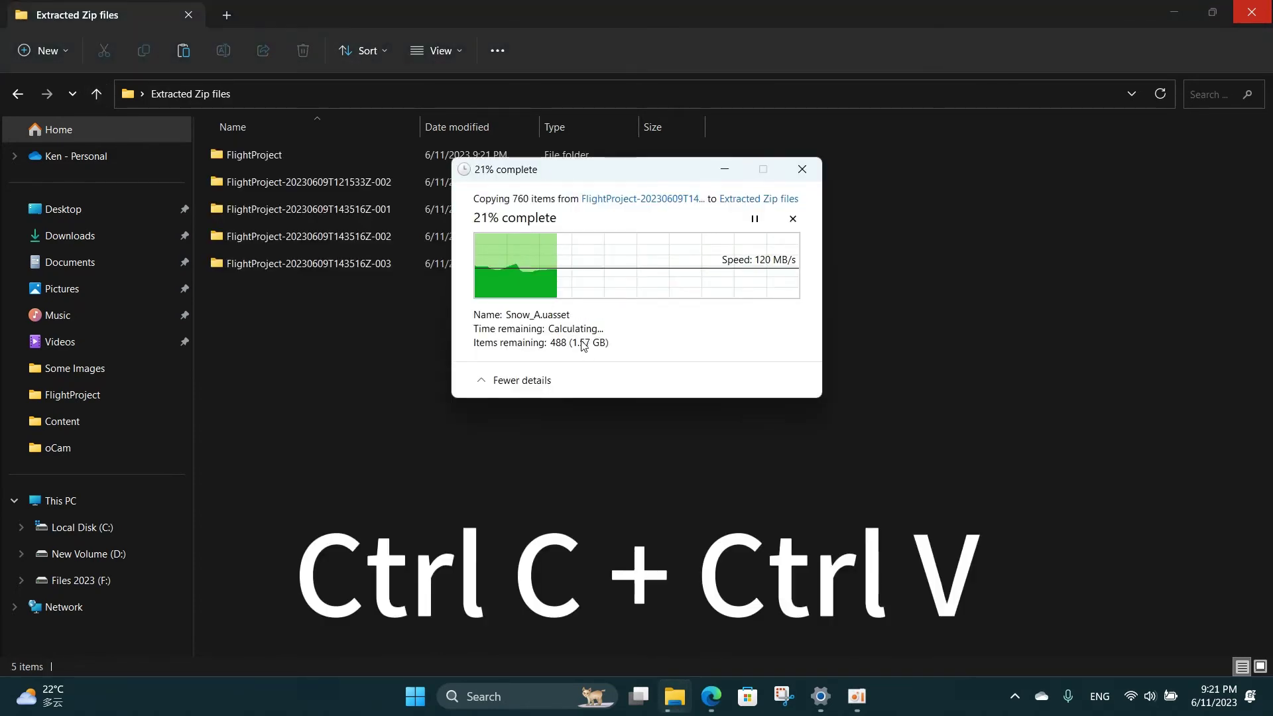
click(614, 271)
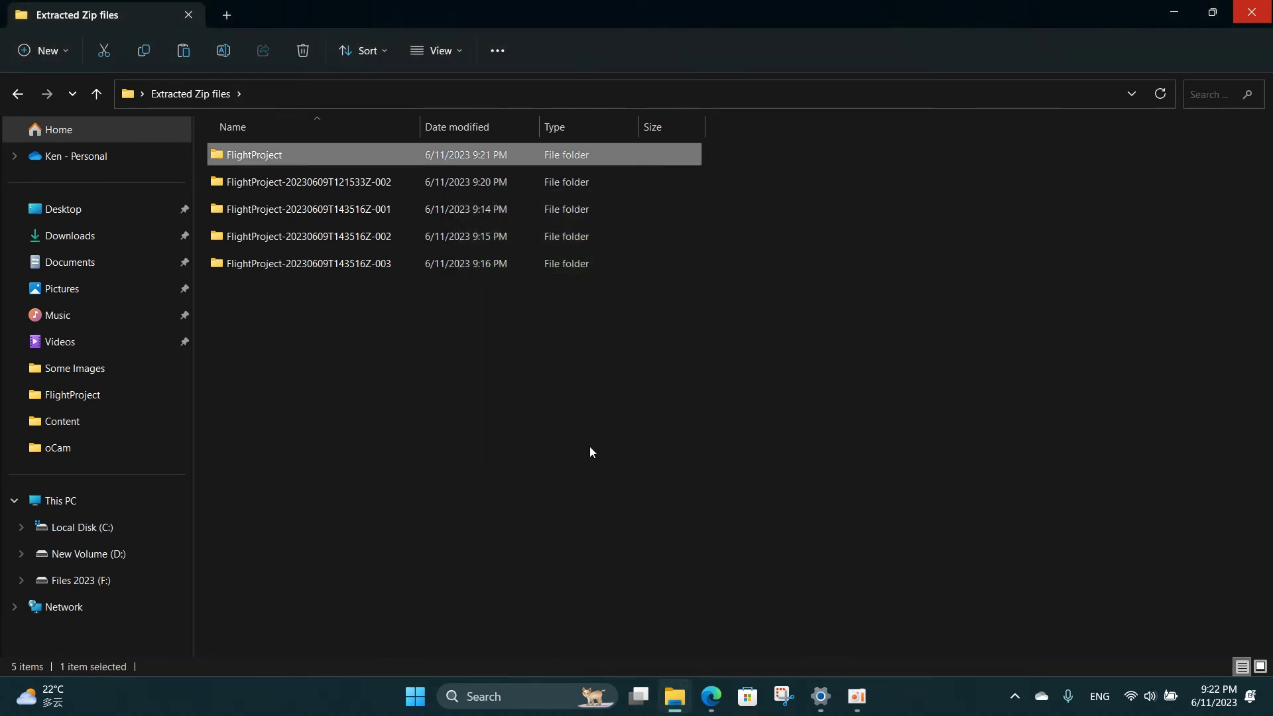
click(590, 447)
- Open the merged FlightProject folder and launch FlightProject.uproject
double_click(444, 156)
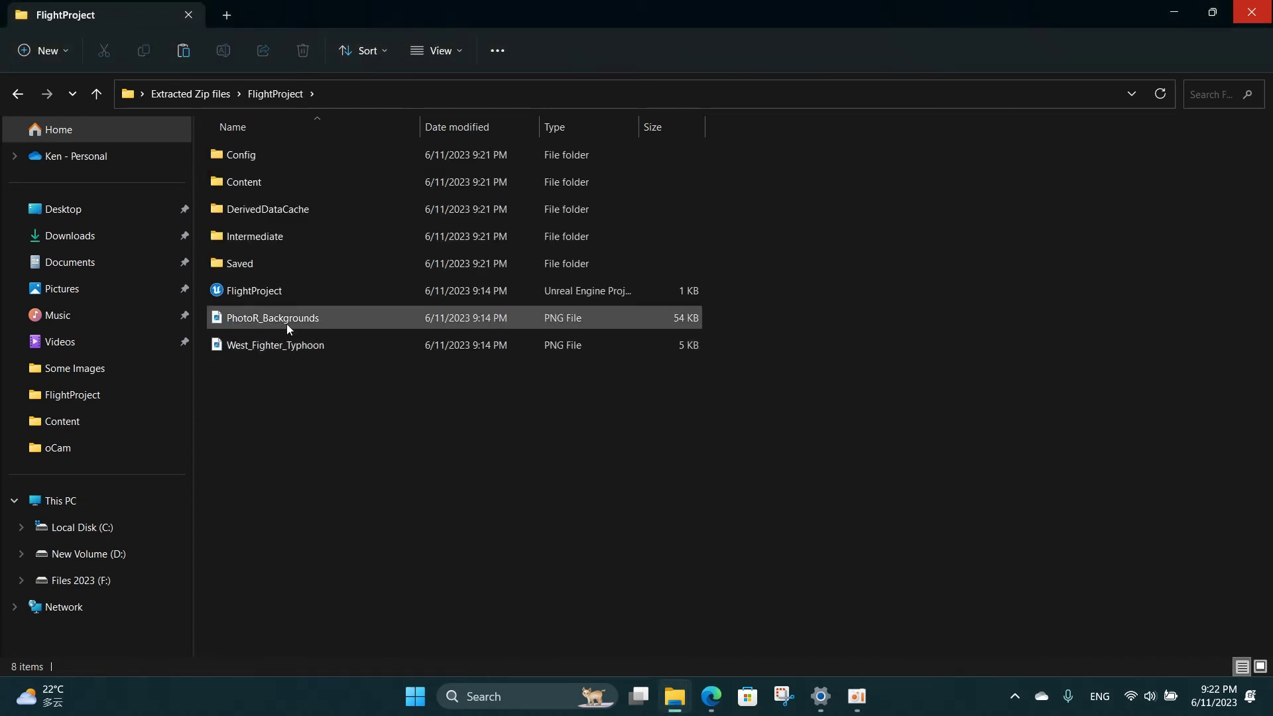
click(287, 290)
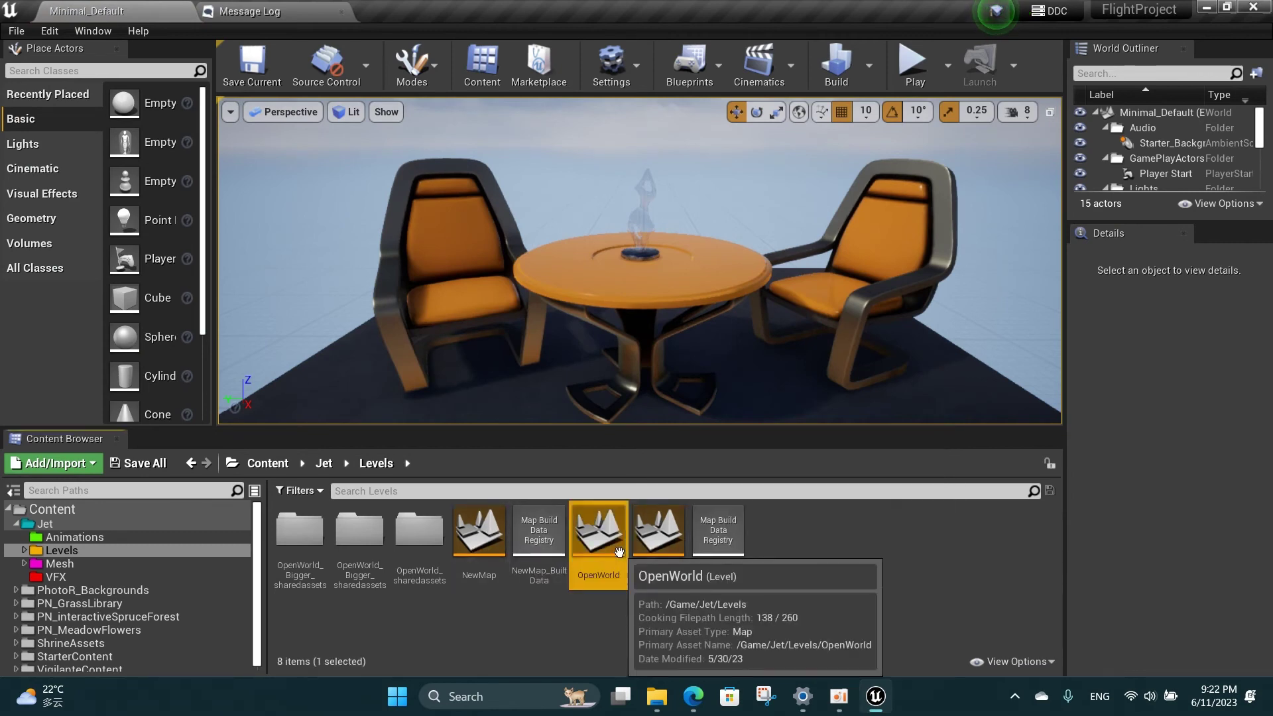
- Open the OpenWorld level, fly over the textured terrain, and enlarge the viewport
double_click(598, 537)
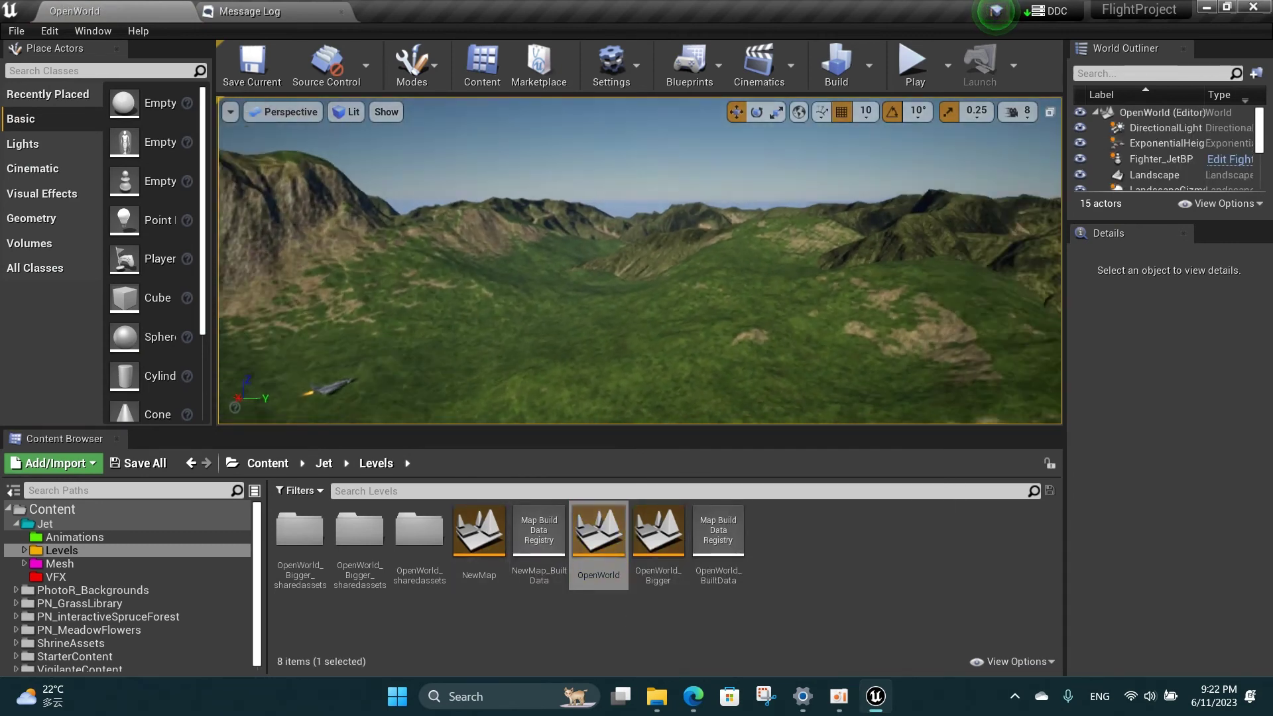
drag(637, 259, 632, 456)
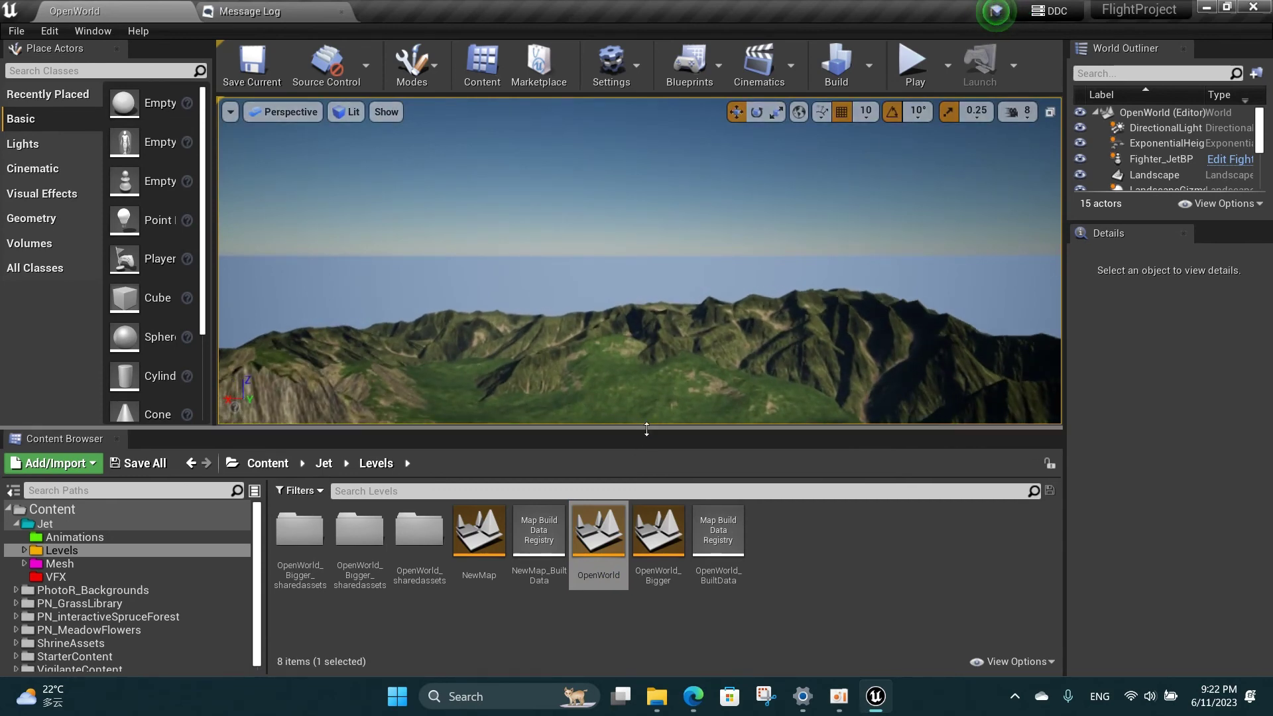
drag(649, 429, 652, 545)
key(alt+p)
key(Escape)
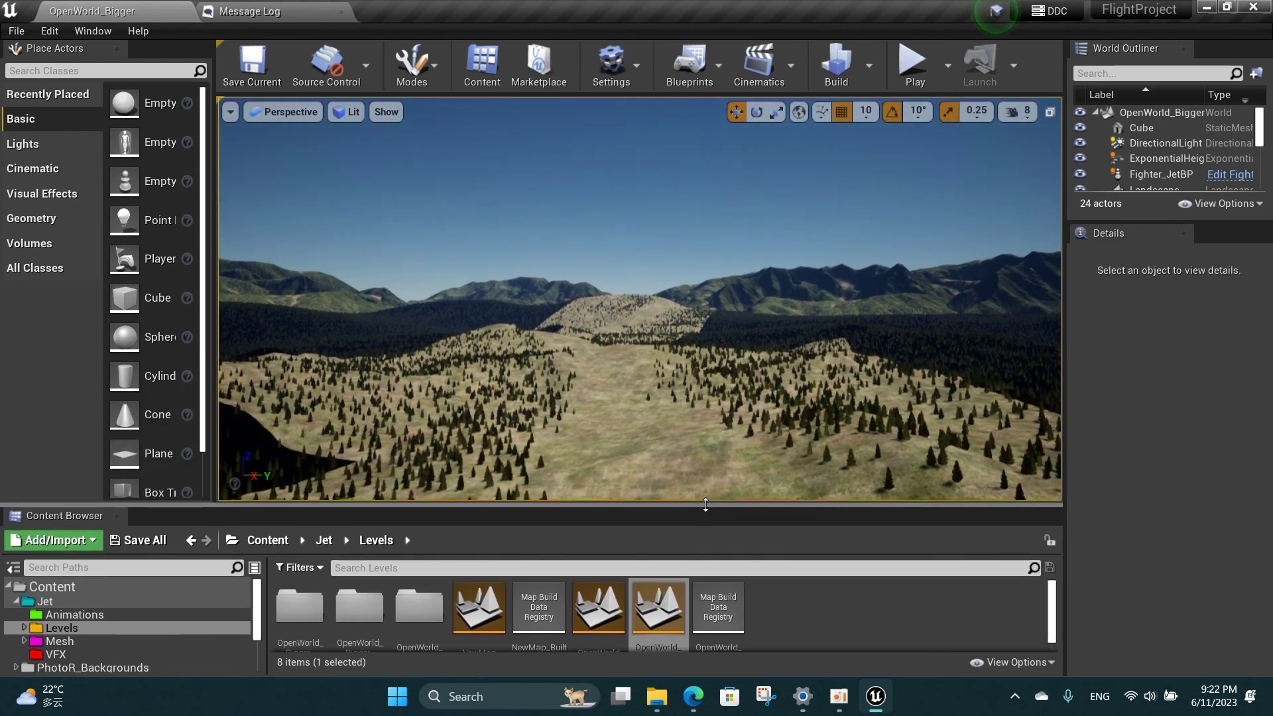
scroll(636, 298, up, 3)
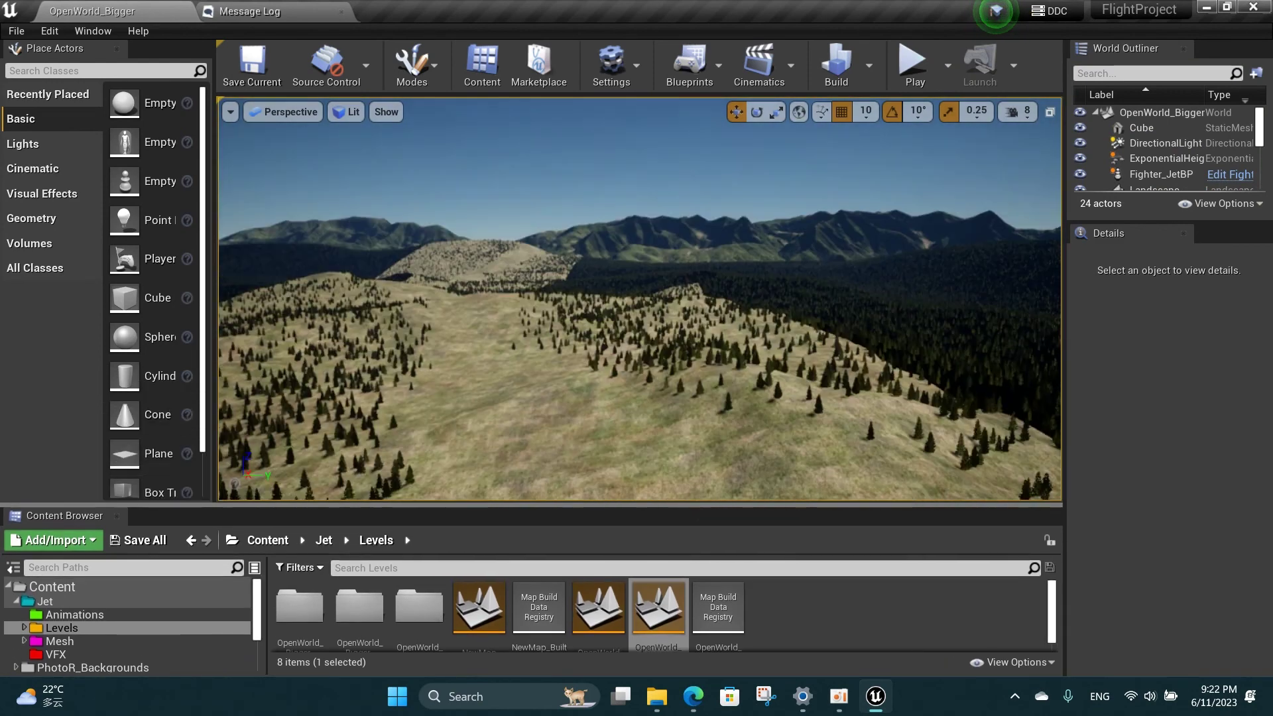
- Play-test the jet over the hills, then stop and minimize the editor
click(915, 70)
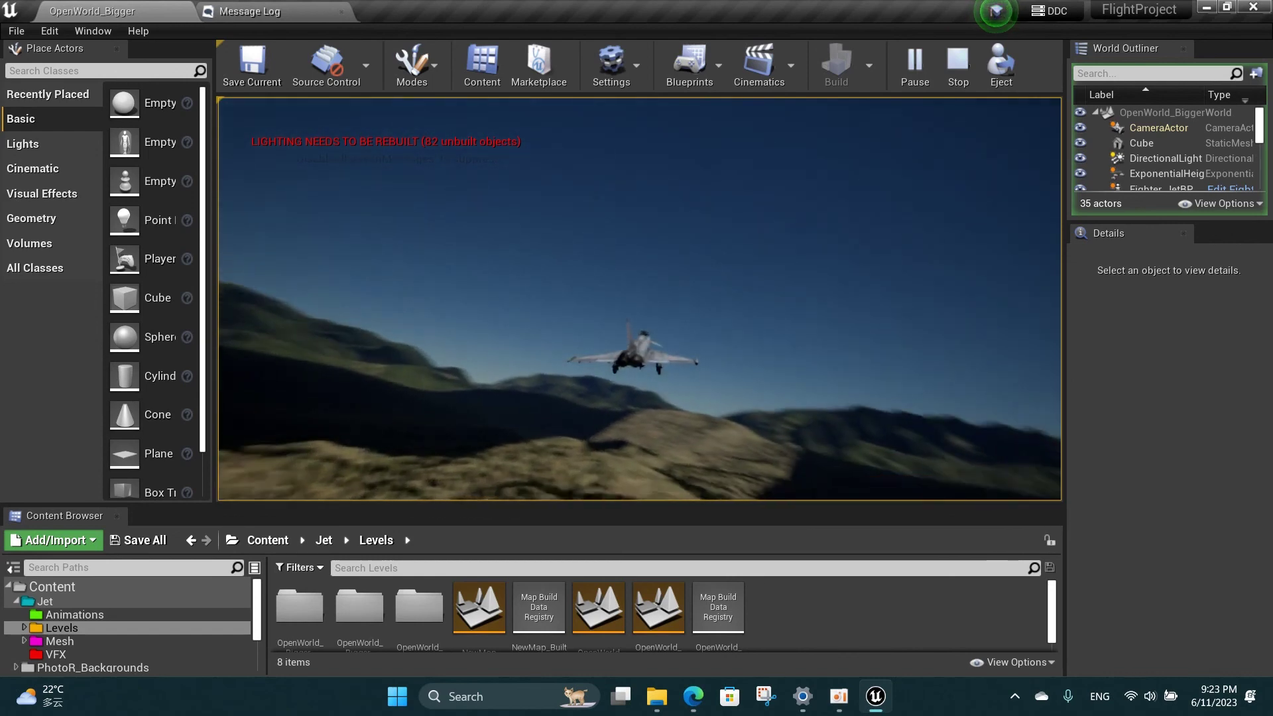
key(Escape)
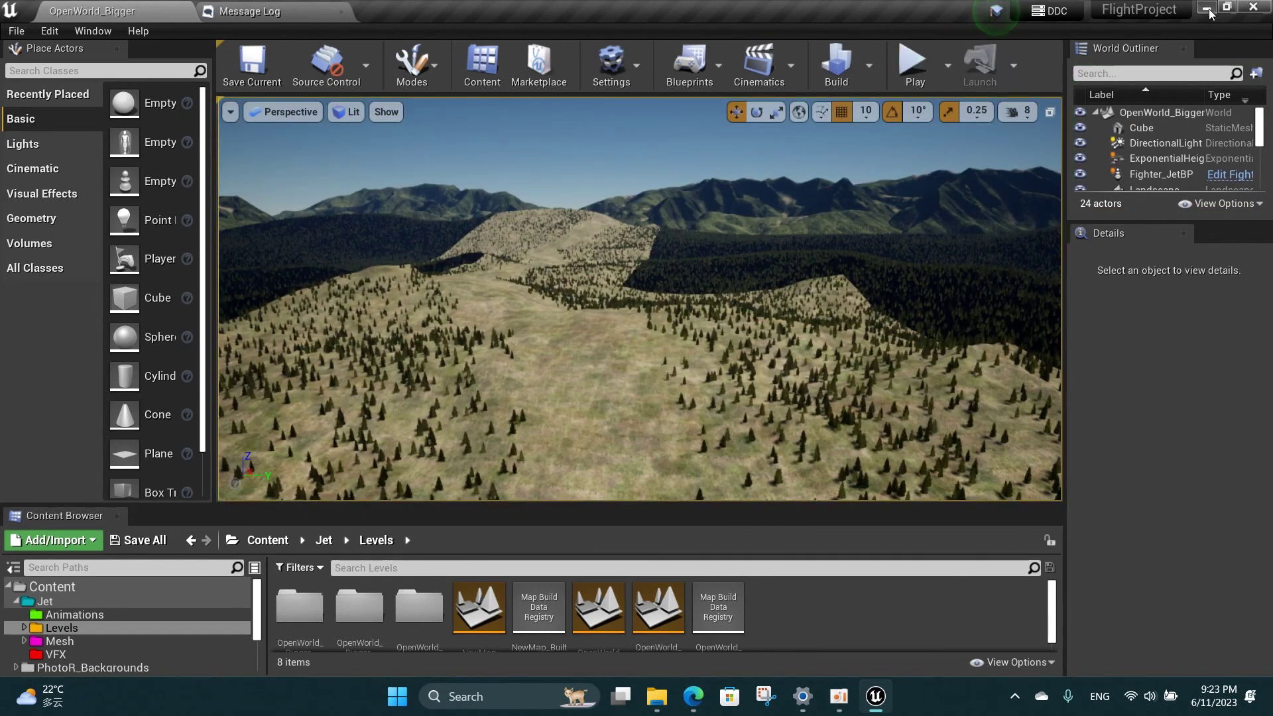
click(1206, 10)
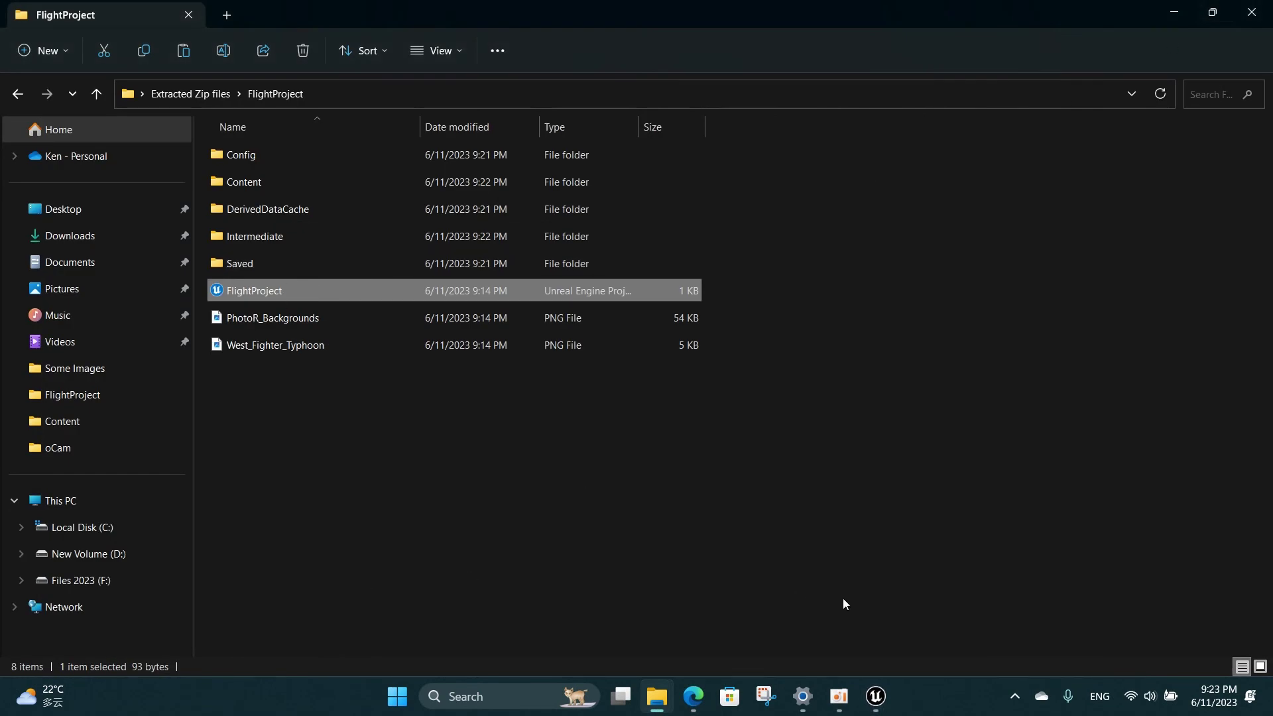